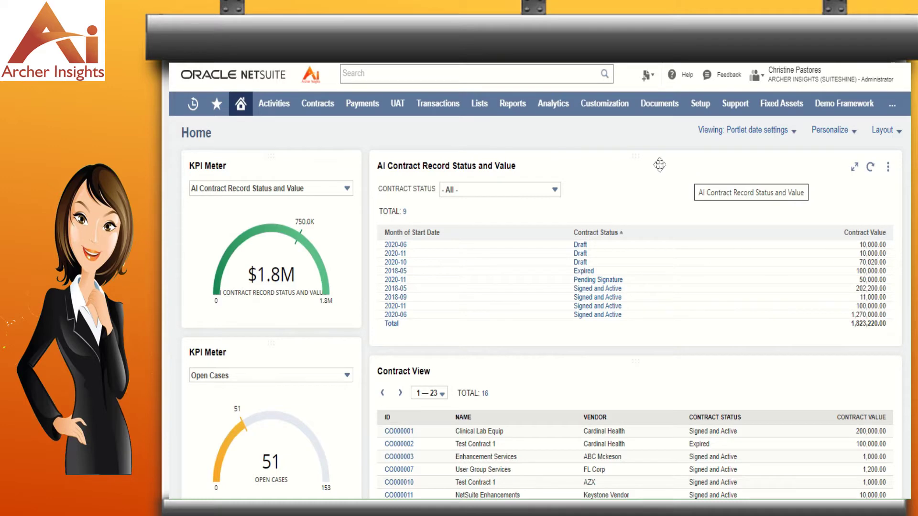
Step: Open a new Contract Record form from Contracts > Contract Details > Contract Record
mouse_move(305, 114)
mouse_move(320, 153)
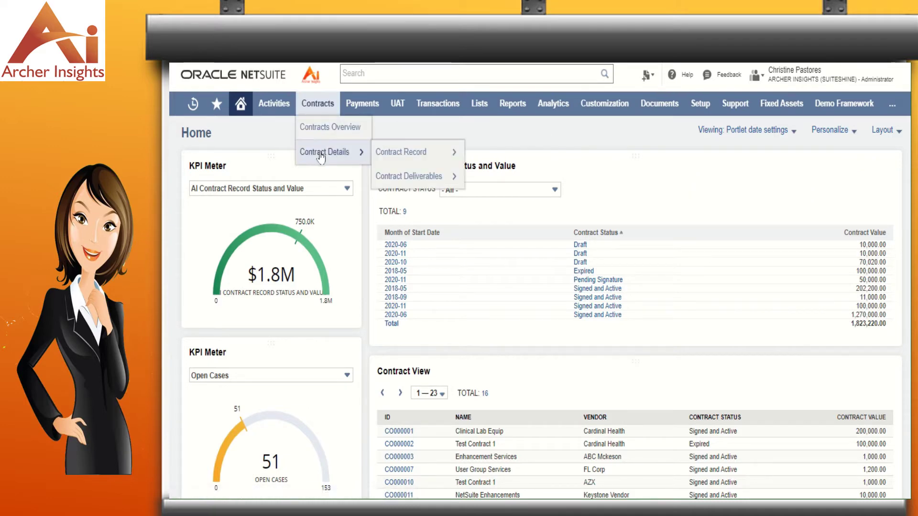
mouse_move(402, 156)
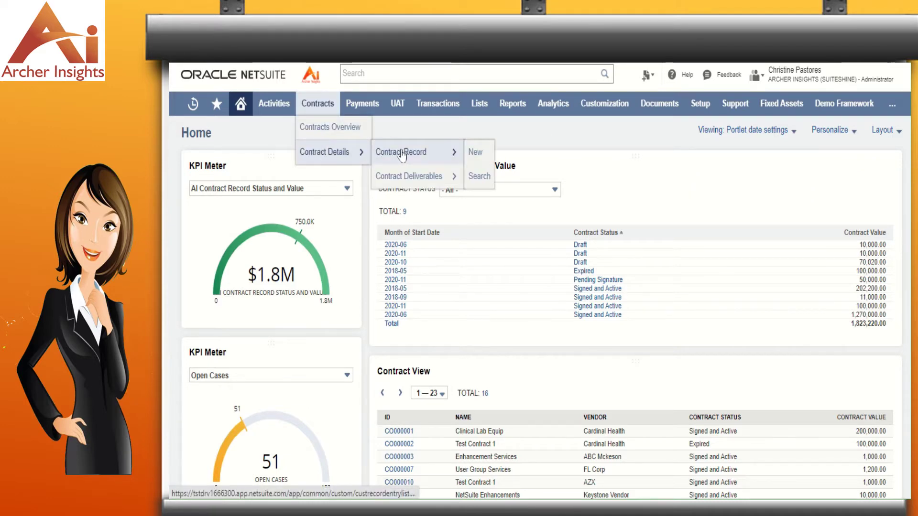
left_click(476, 157)
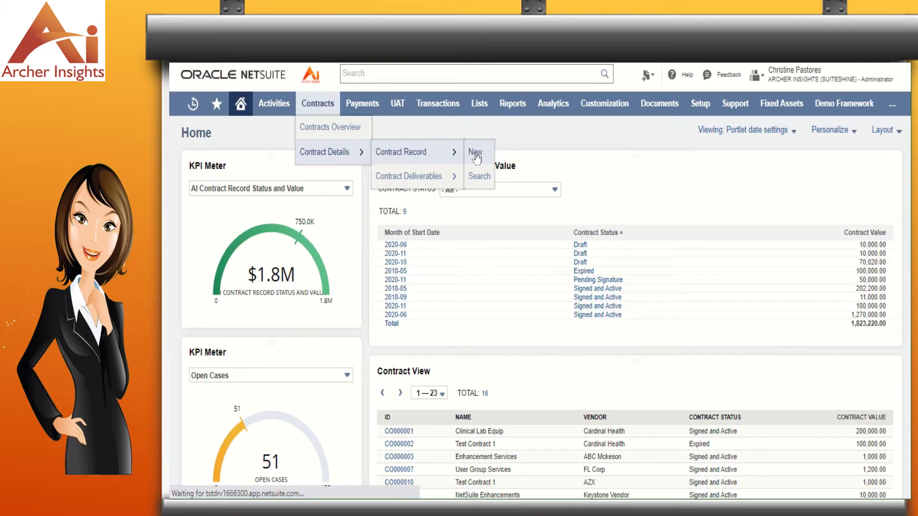
Step: Select 610 Test Vendor as the vendor, auto-filling its address, phone and email
mouse_move(249, 225)
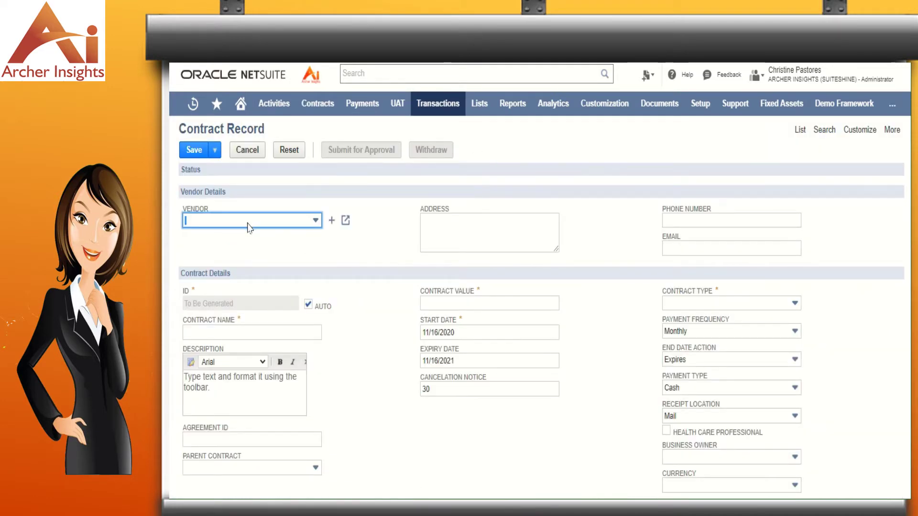
left_click(248, 223)
left_click(242, 264)
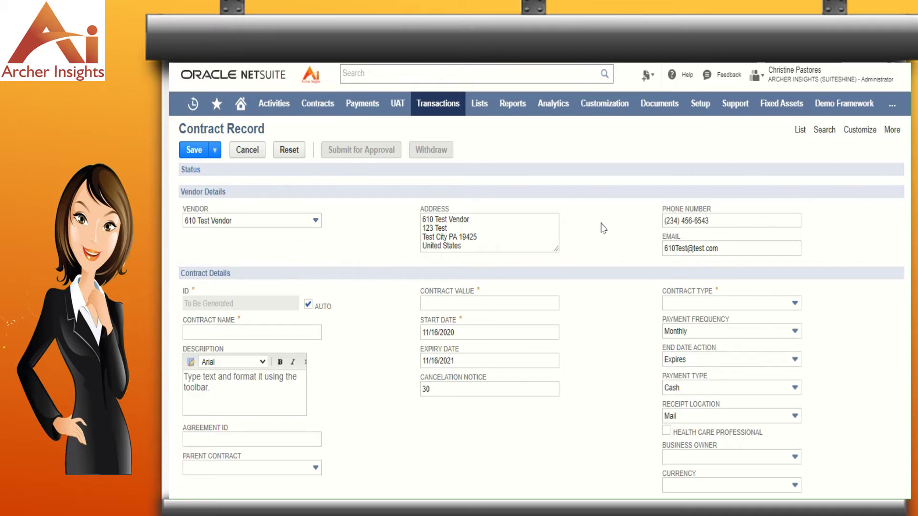
Step: Turn off AUTO and enter 1234-12 as the contract ID
scroll(368, 291, "down", 3)
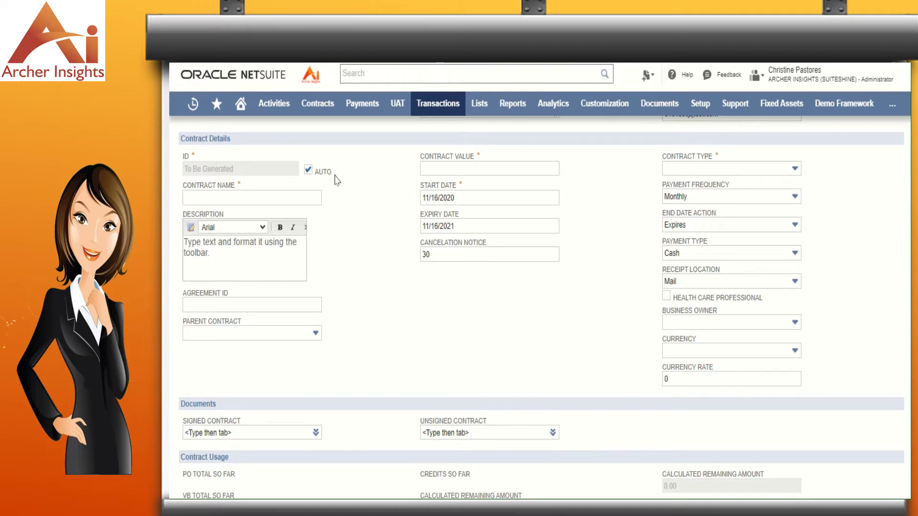
left_click(307, 172)
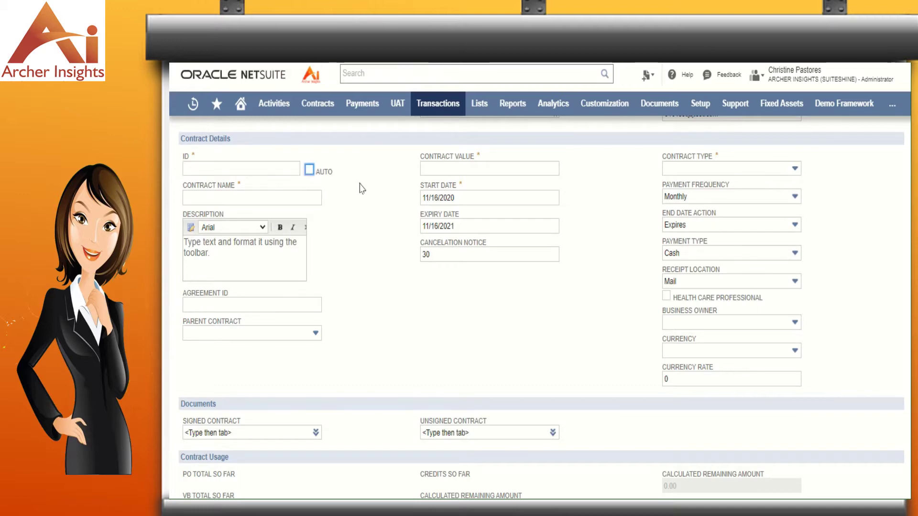
left_click(240, 168)
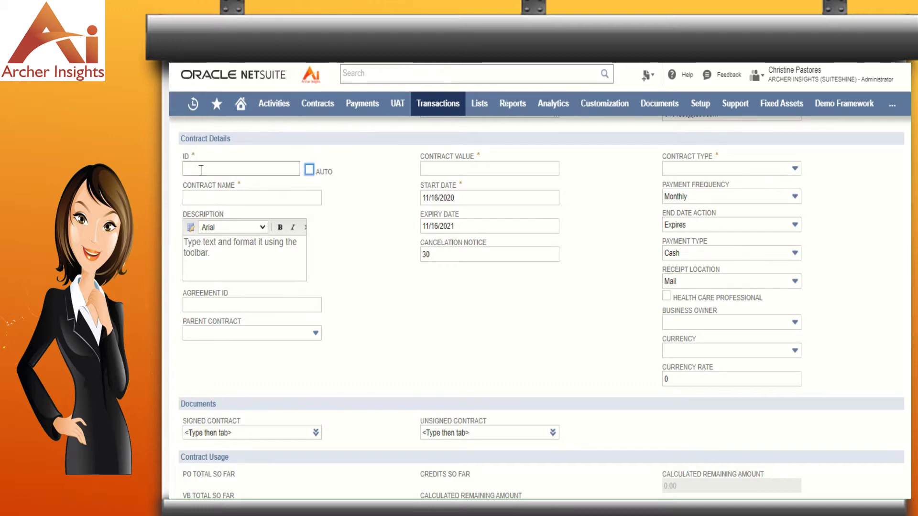
left_click(201, 170)
type("1234-")
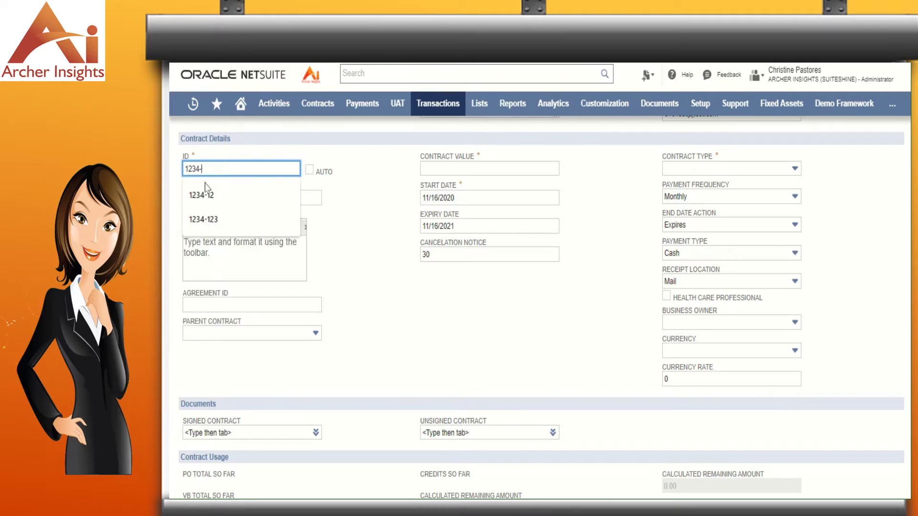
left_click(201, 195)
left_click(376, 181)
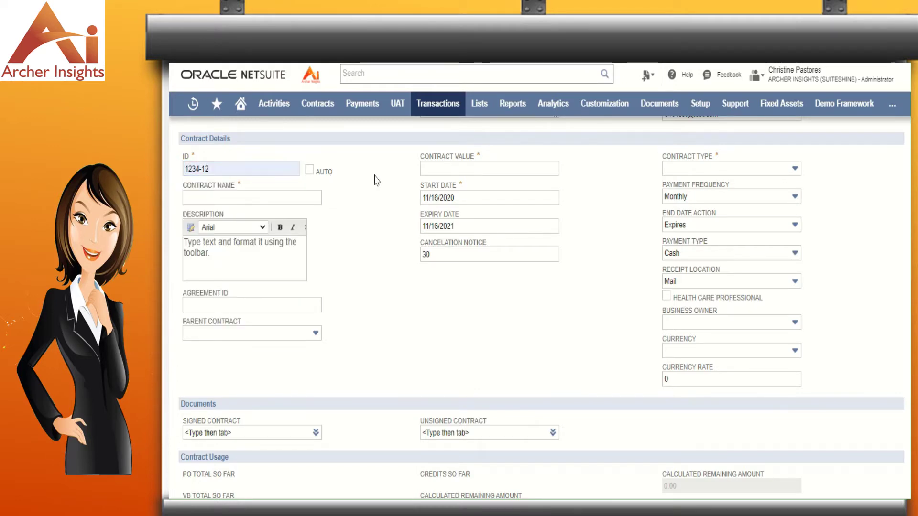
Step: Name the contract Training Contract1 and enter the description Test Contract
left_click(298, 198)
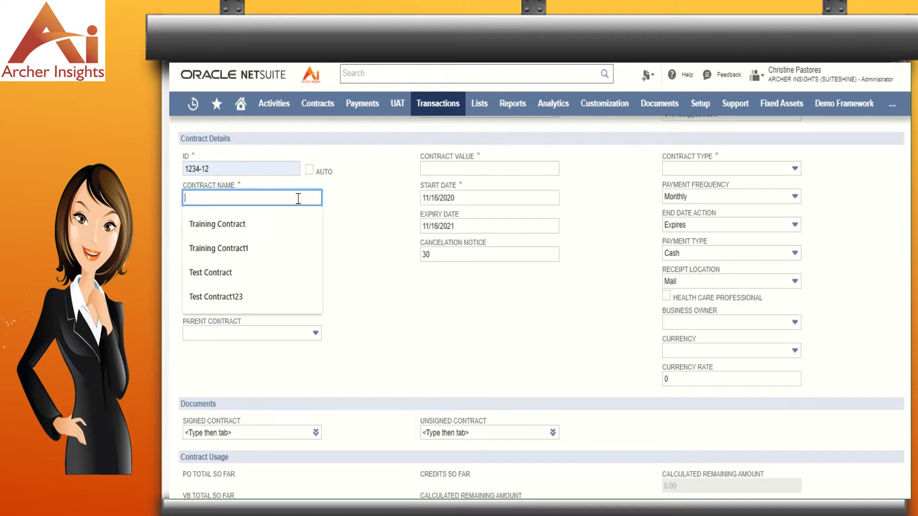
left_click(272, 222)
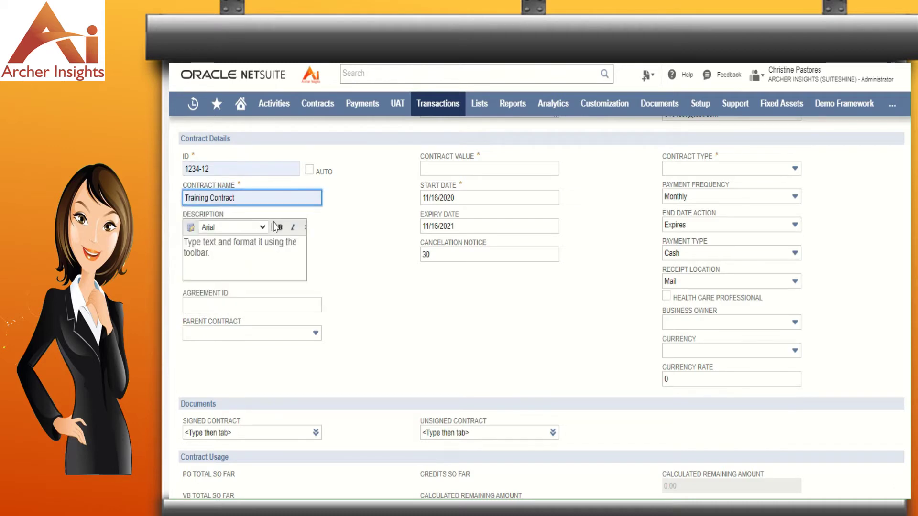
left_click(266, 253)
type("Test")
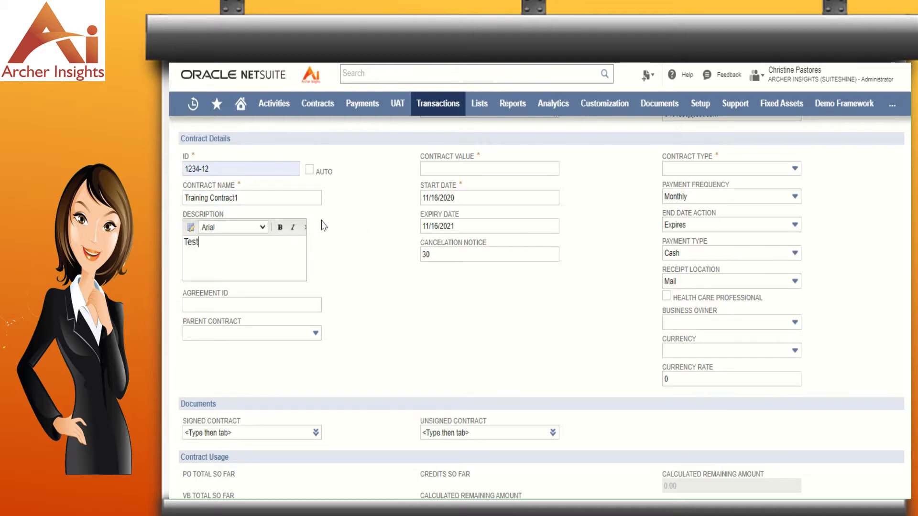
type(" Contract")
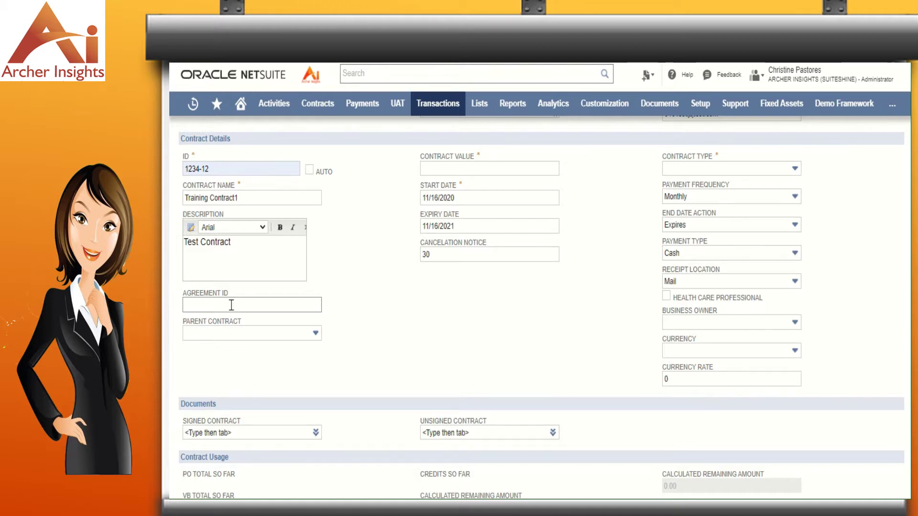
Step: Leave Parent Contract empty and set the contract value to 50,000.00
left_click(282, 337)
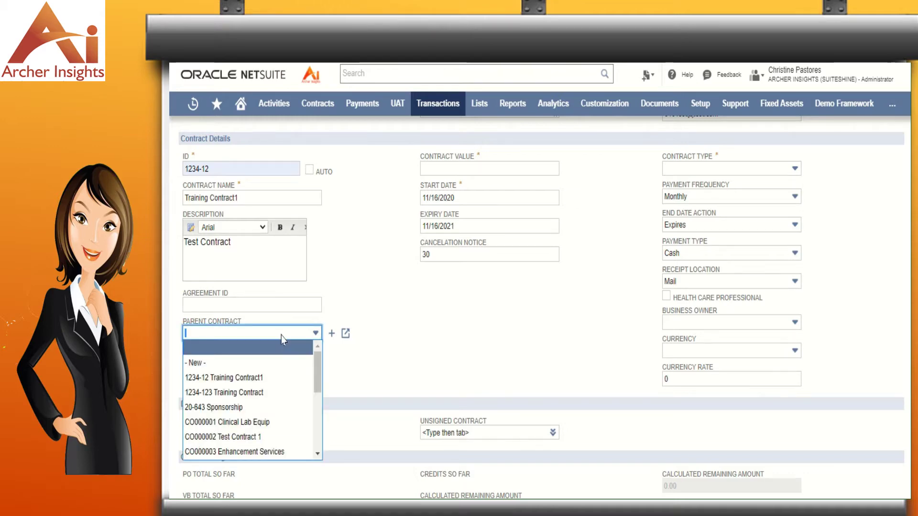
left_click(361, 365)
mouse_move(346, 345)
scroll(346, 345, "up", 2)
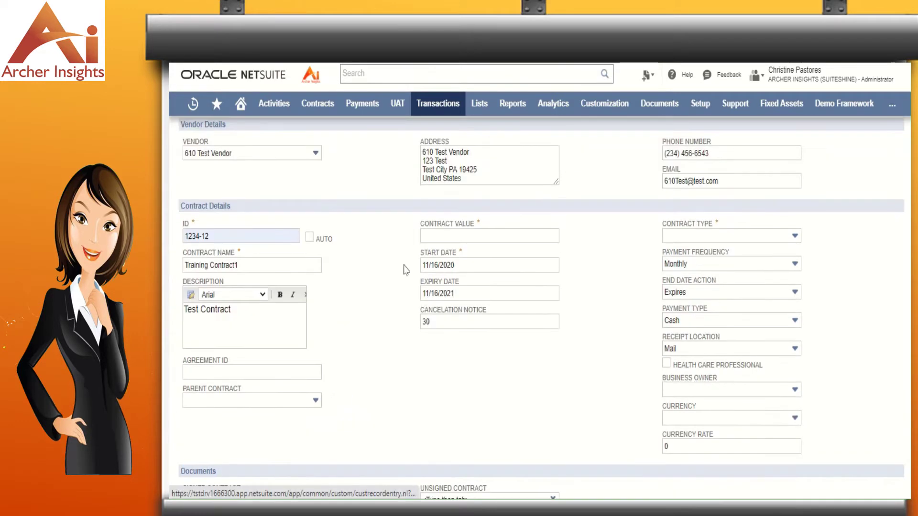
left_click(461, 234)
type("50,000.00")
left_click(446, 262)
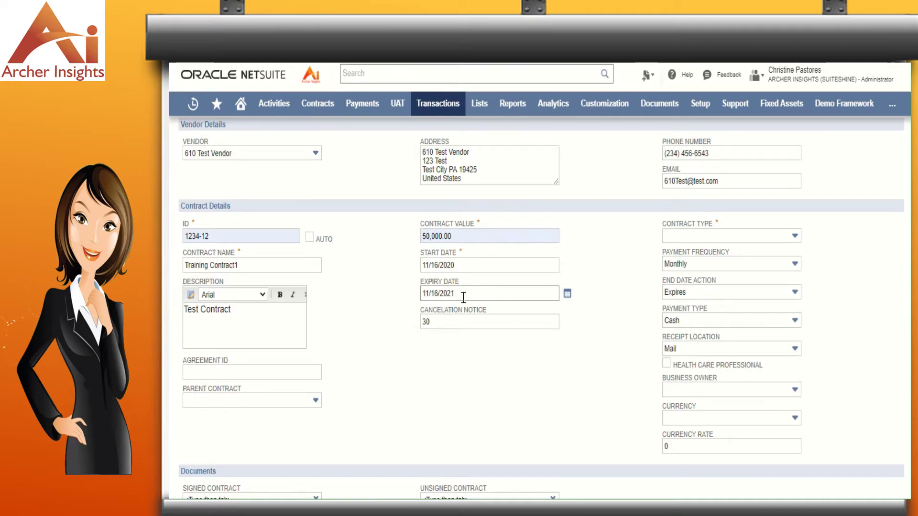
Step: Change the cancelation notice from 30 to 60
left_click(459, 323)
key("BackSpace")
key("BackSpace")
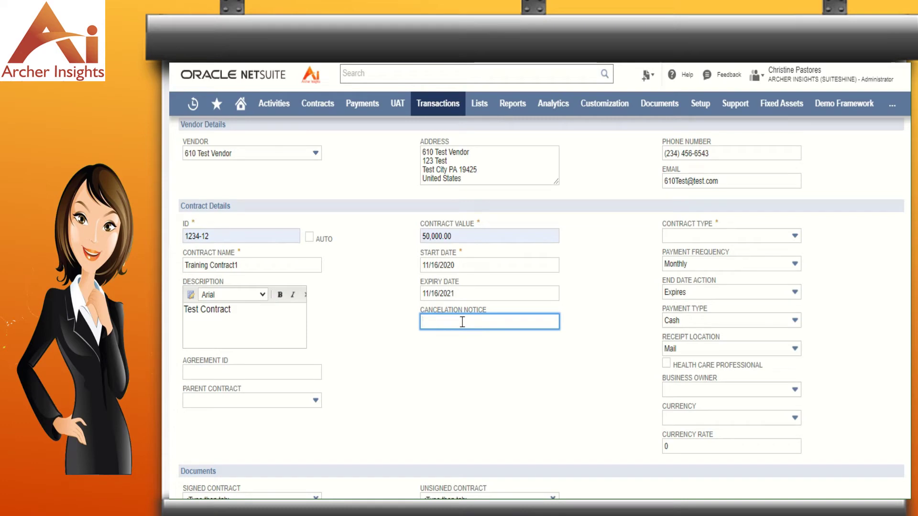
type("60")
left_click(603, 301)
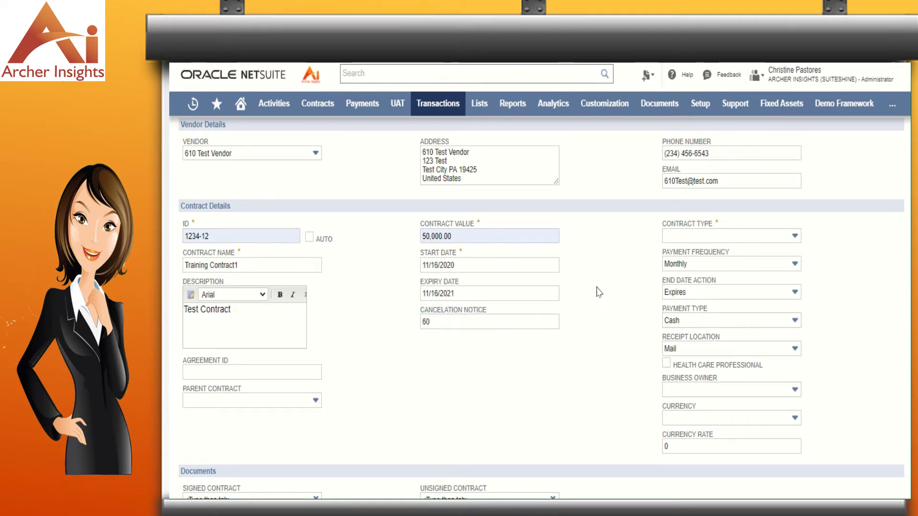
Step: Set contract type Service, payment frequency Monthly, and end date action Expires
left_click(704, 239)
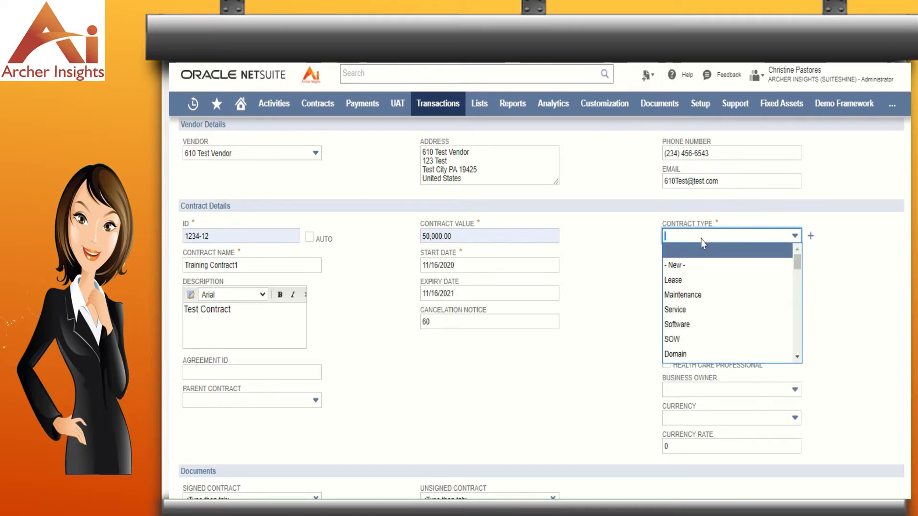
left_click(685, 311)
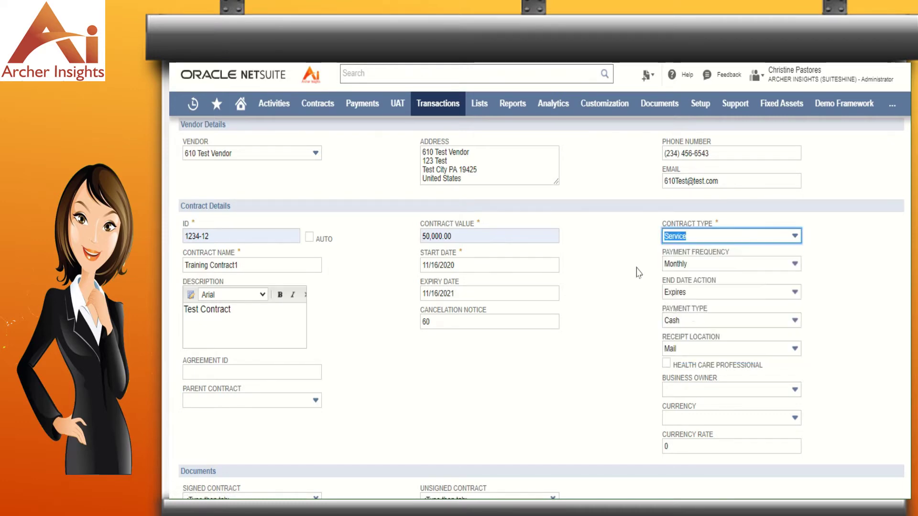
left_click(710, 267)
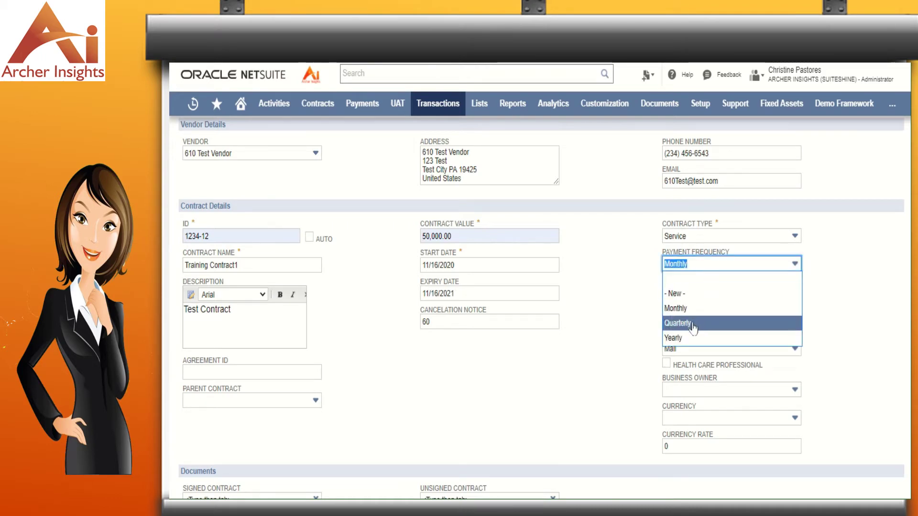
left_click(699, 310)
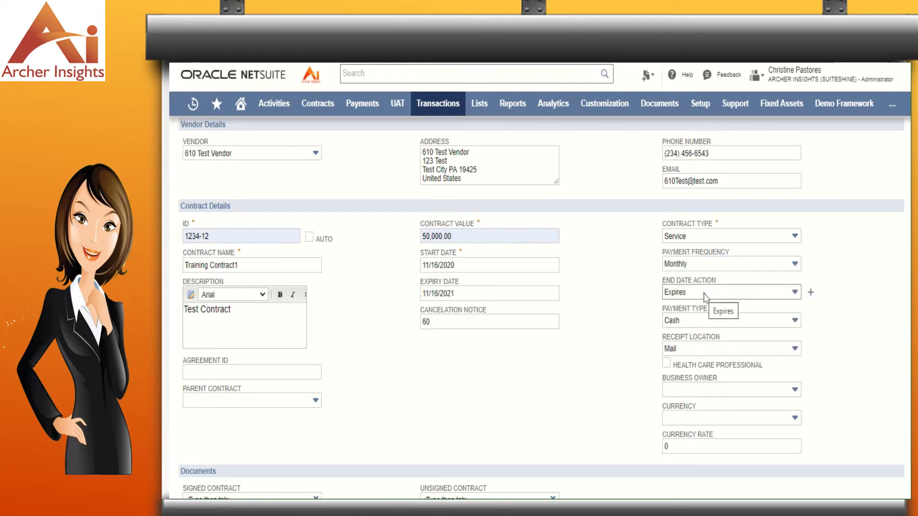
left_click(705, 297)
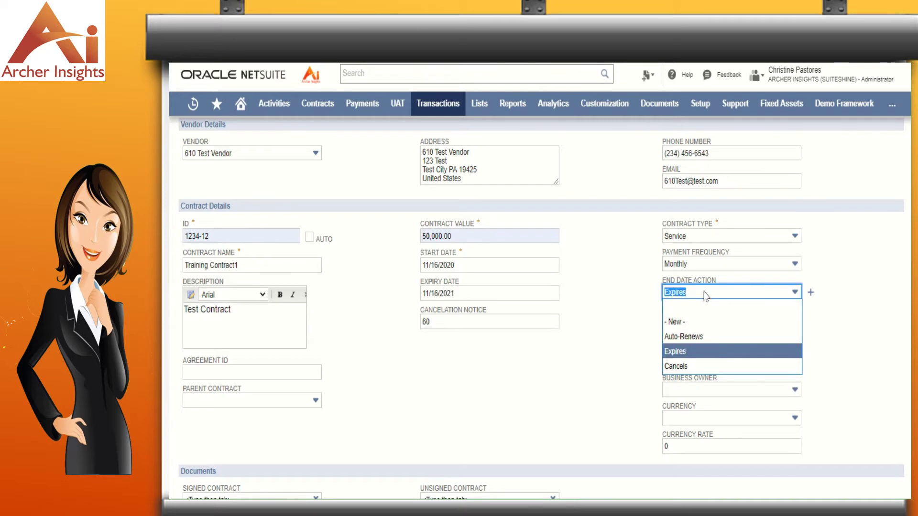
left_click(688, 352)
Step: Set the payment type to Cash and the receipt location to Mail
scroll(636, 295, "down", 1)
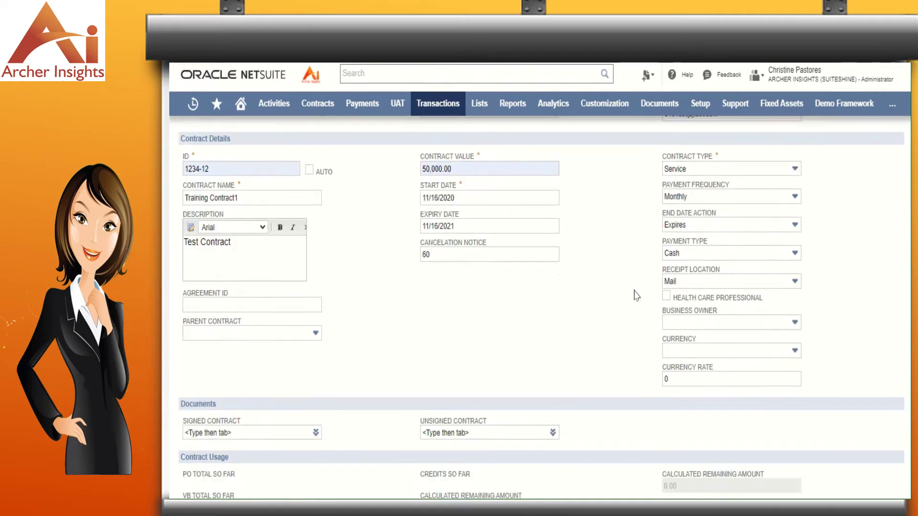
left_click(725, 254)
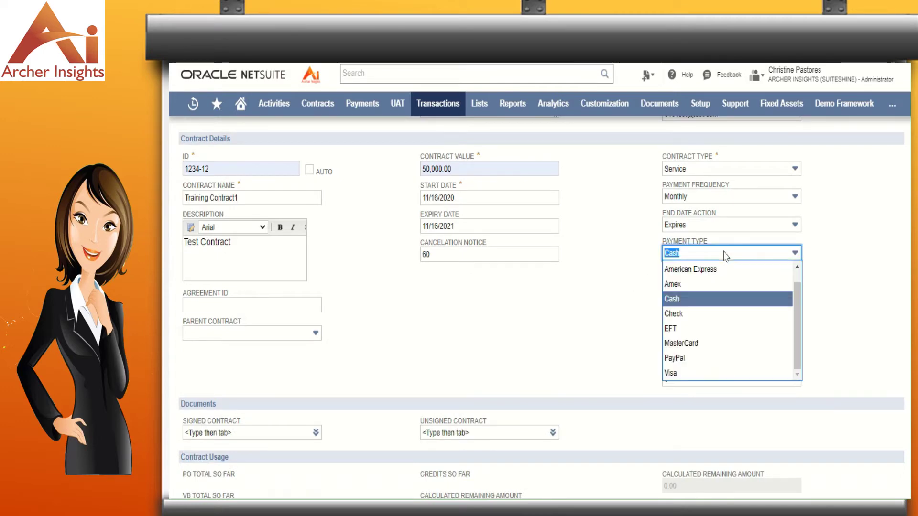
left_click(677, 300)
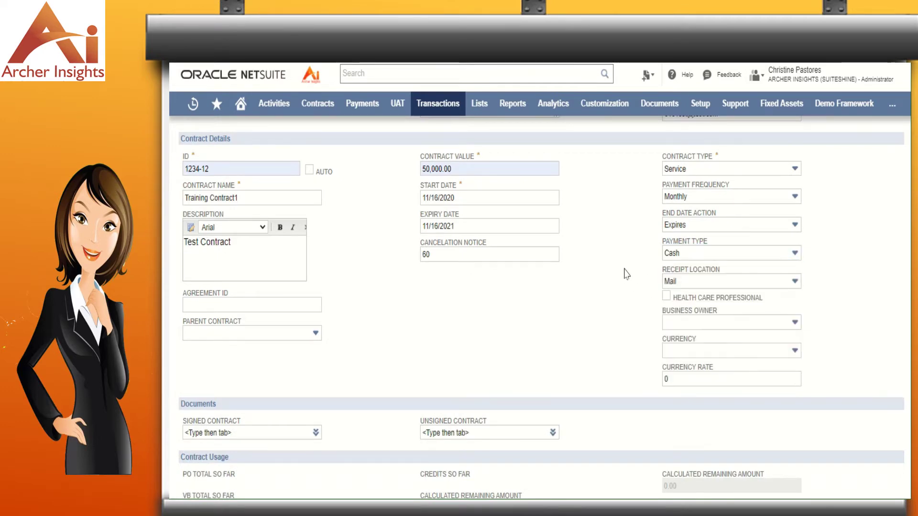
left_click(692, 287)
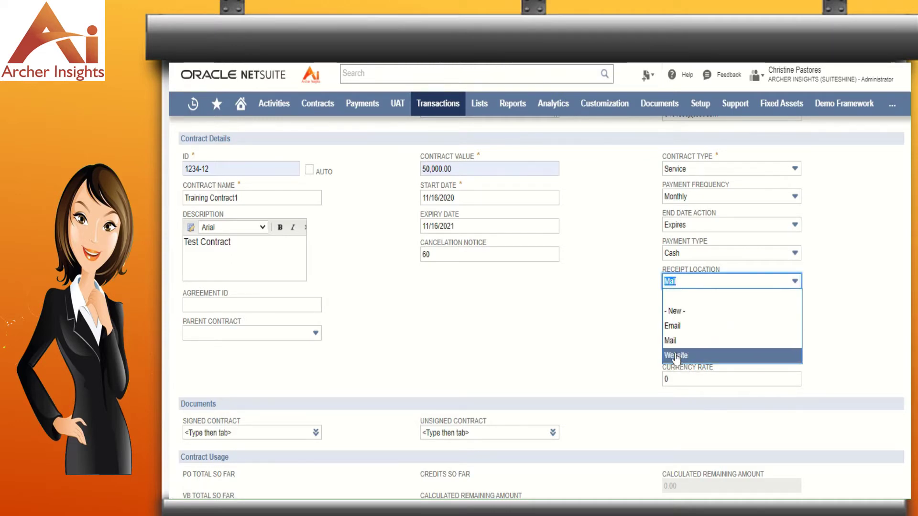
left_click(690, 341)
left_click(625, 291)
scroll(625, 290, "down", 2)
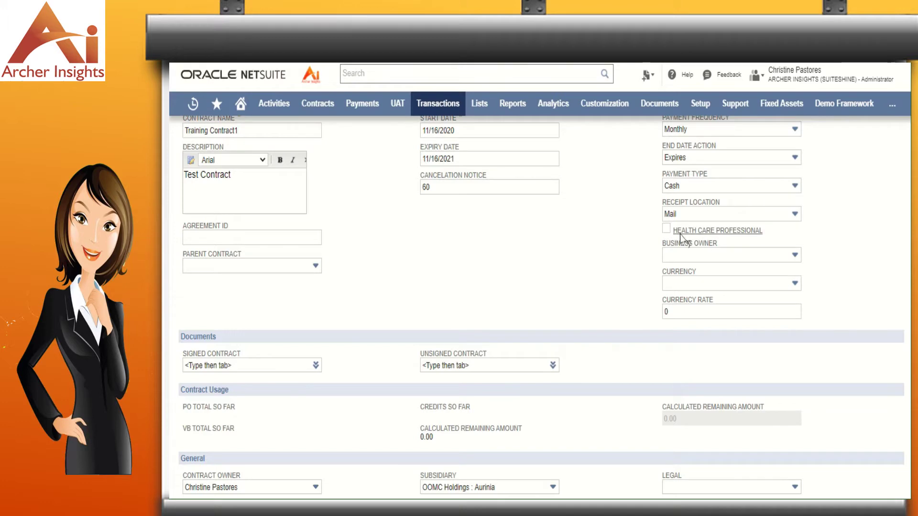
Step: Assign the business owner by typing the employee's name and selecting the match
left_click(709, 261)
key("Down")
key("Down")
key("Down")
key("Return")
left_click(629, 267)
Step: Set the contract currency to USA
left_click(676, 283)
left_click(680, 359)
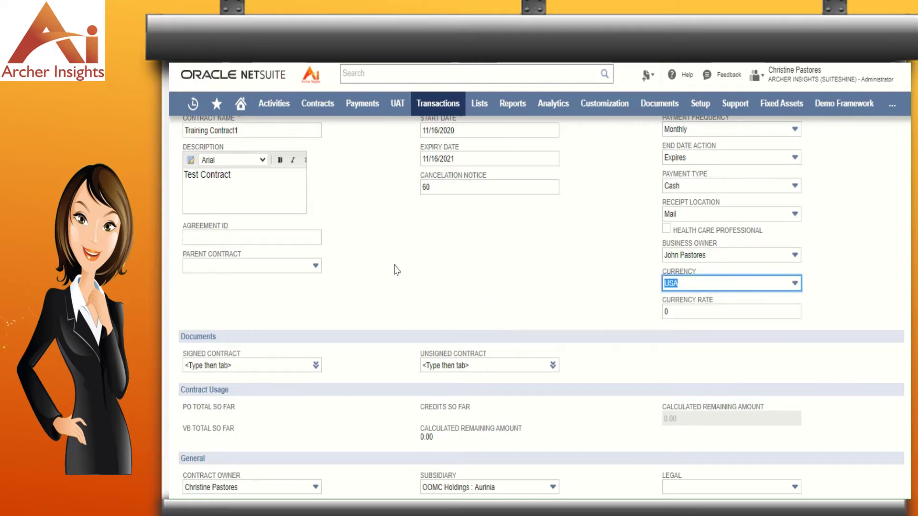
scroll(395, 271, "down", 2)
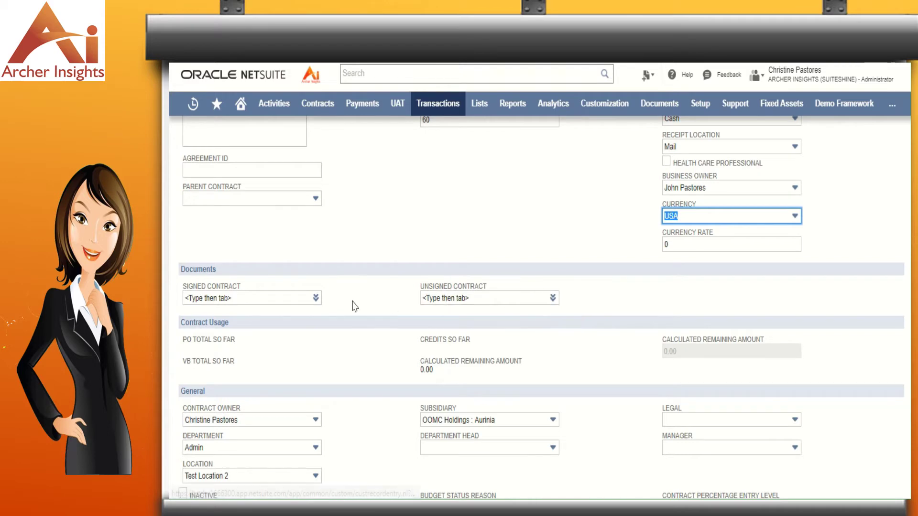
left_click(315, 297)
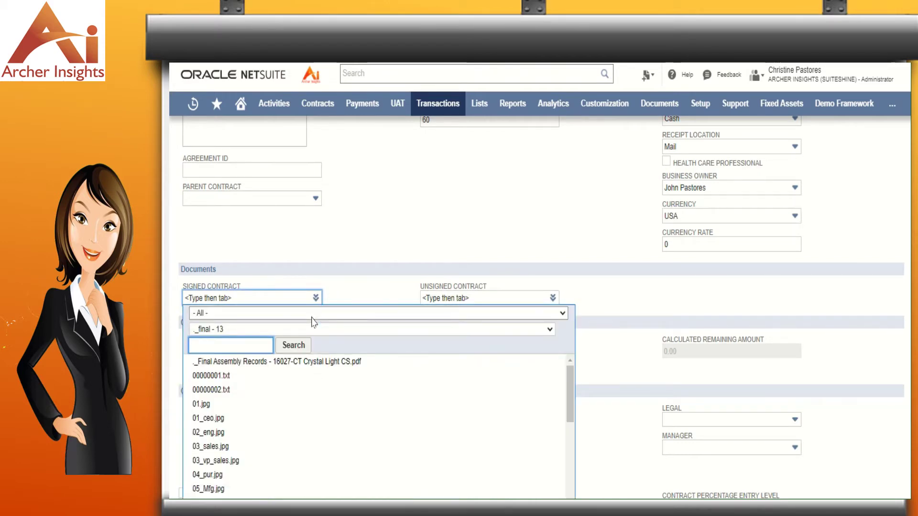
left_click(543, 296)
left_click(553, 297)
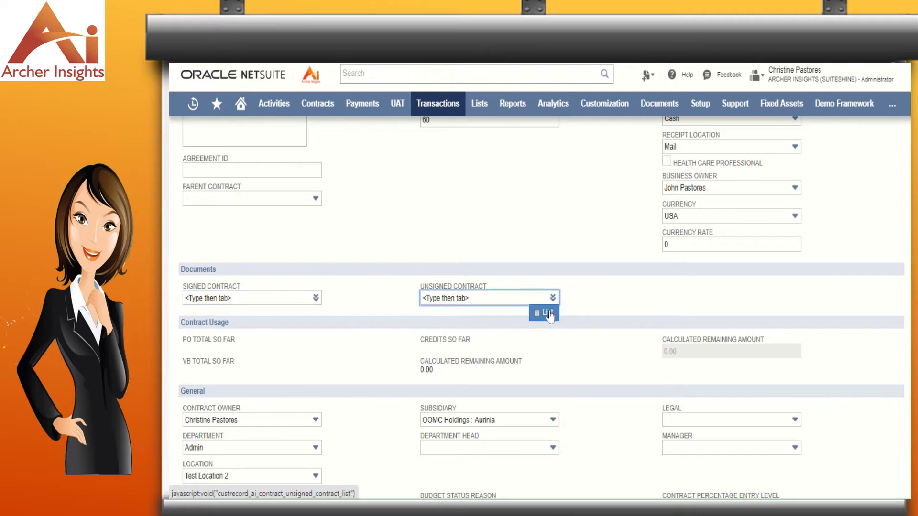
left_click(380, 290)
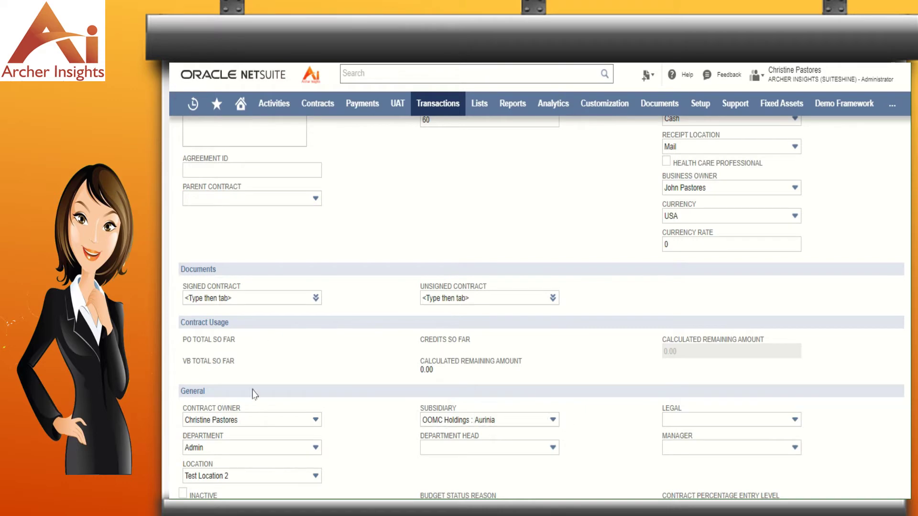
Step: Select a new contract owner, switching department to Administration and location to Test Location
scroll(324, 379, "down", 1)
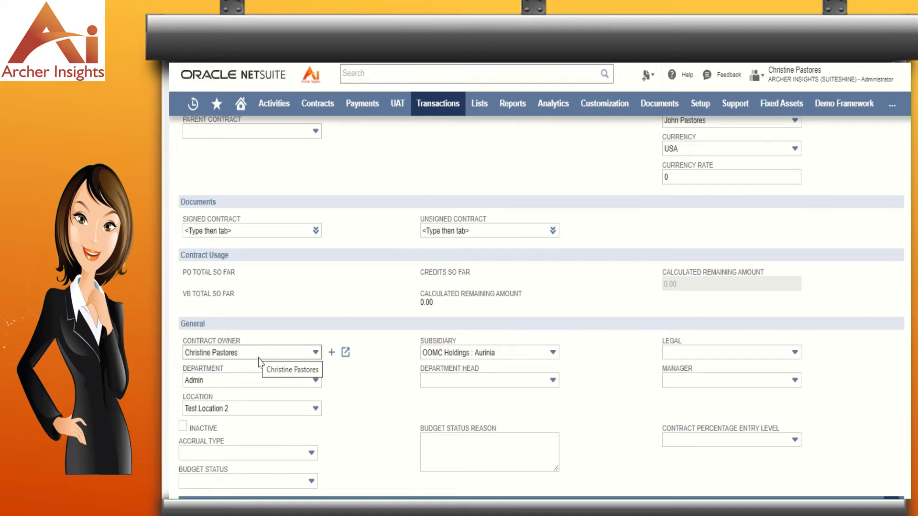
left_click(261, 352)
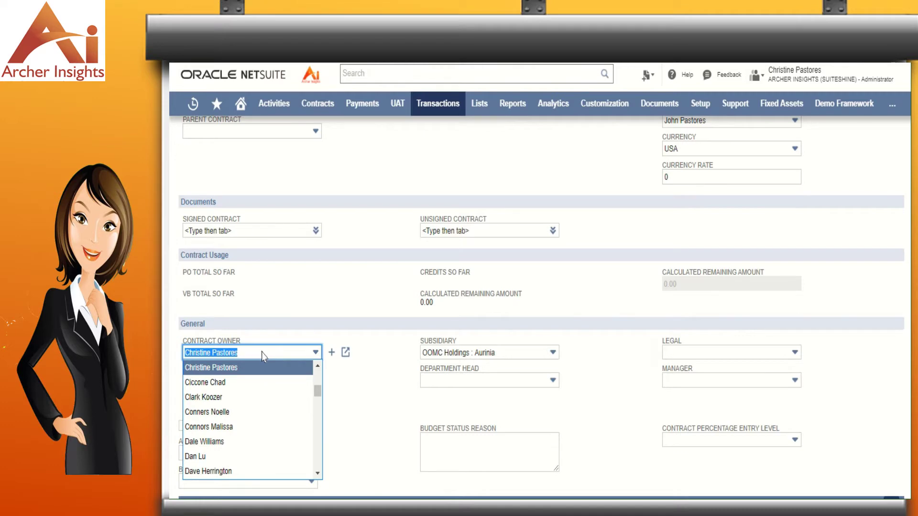
type("sh")
left_click(257, 367)
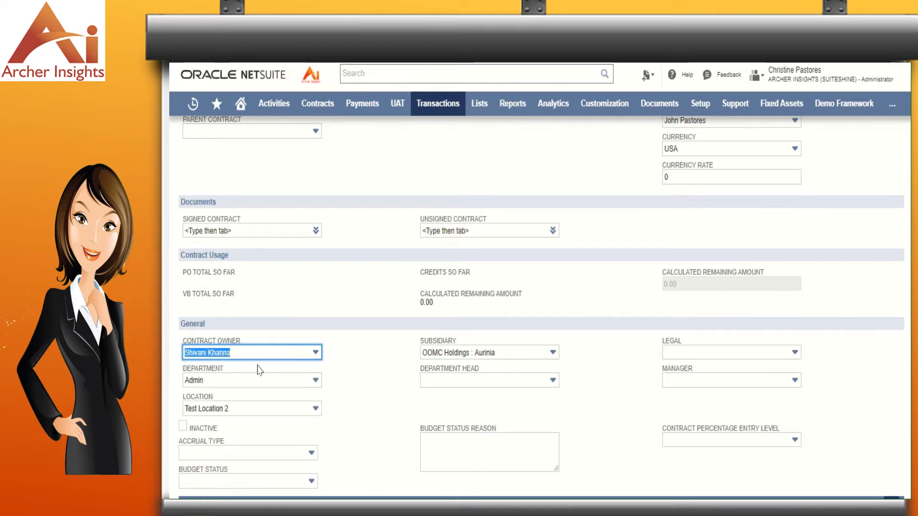
left_click(378, 371)
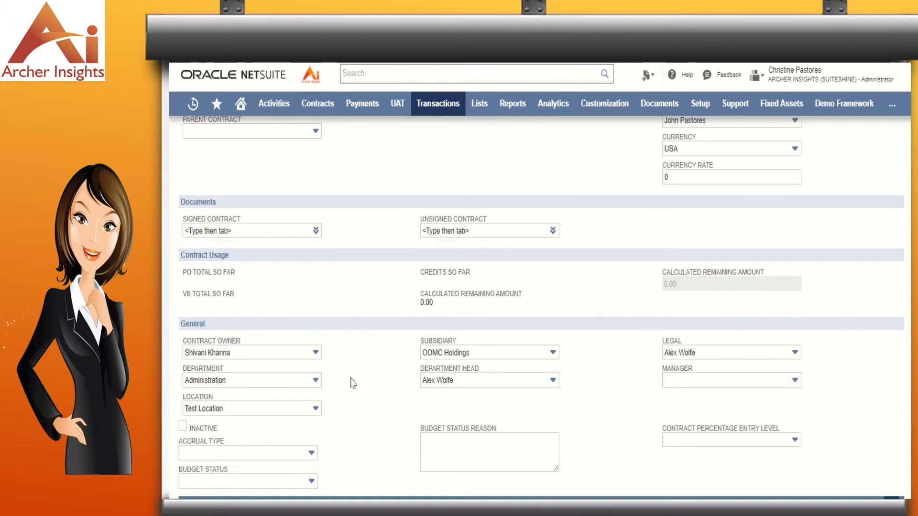
Step: Set accrual type Direct, budget status In Budget, with budget status reason Test
scroll(353, 382, "down", 1)
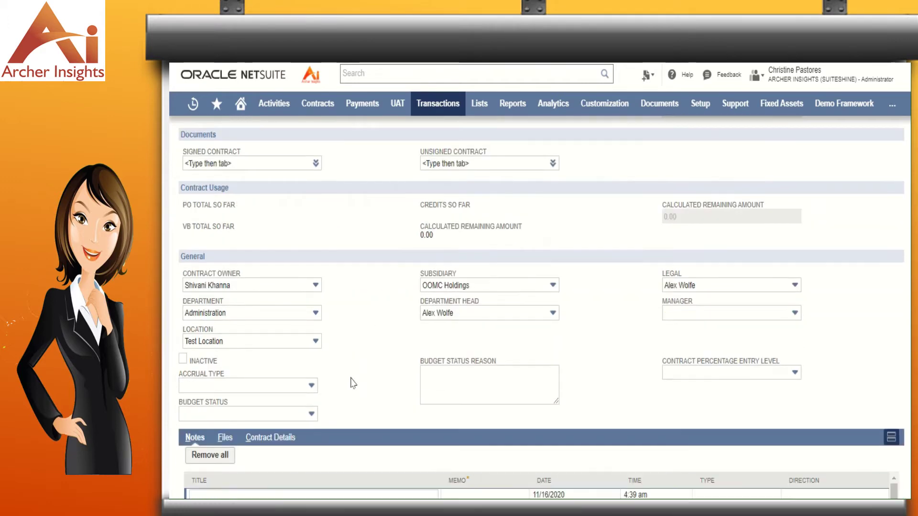
left_click(244, 388)
left_click(224, 430)
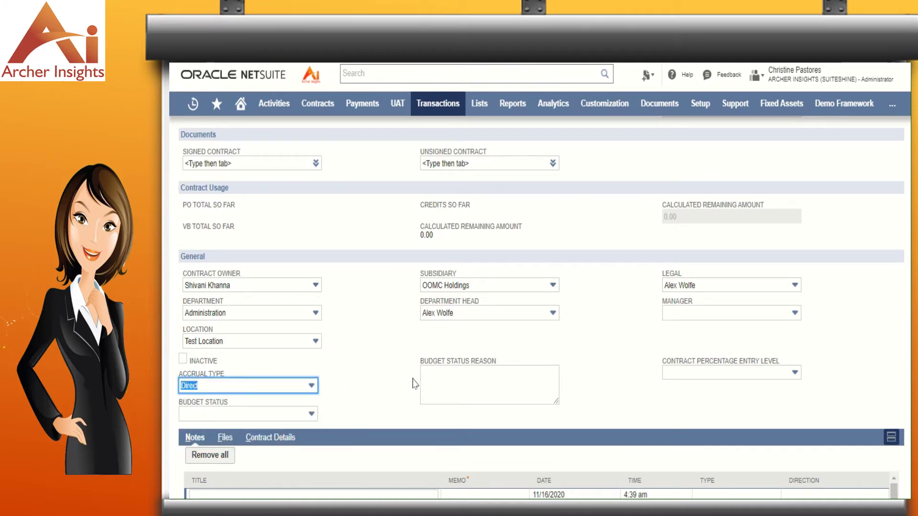
left_click(246, 415)
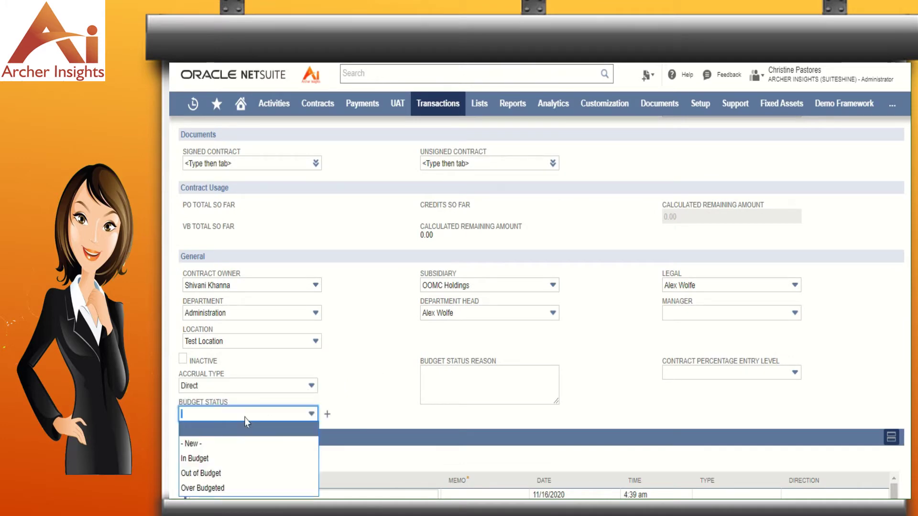
left_click(224, 458)
left_click(487, 386)
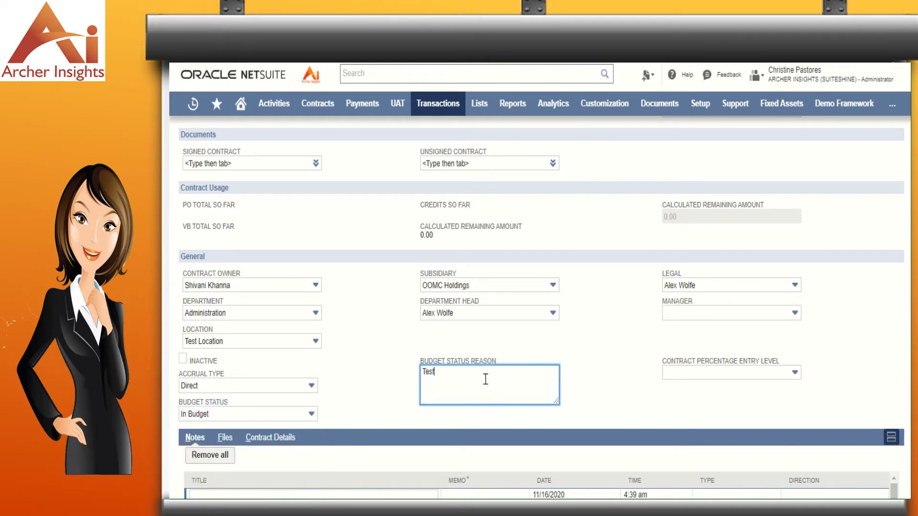
left_click(606, 336)
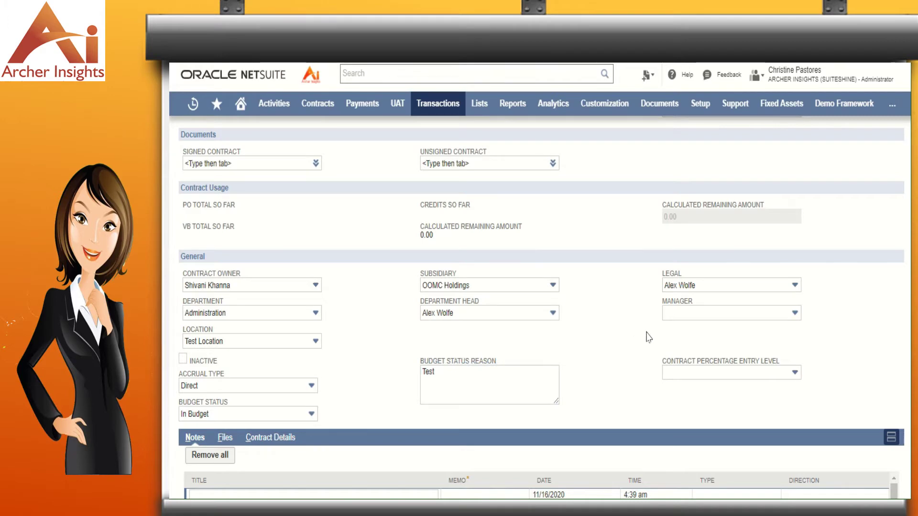
Step: Set the percentage entry level to Contract
scroll(645, 330, "down", 2)
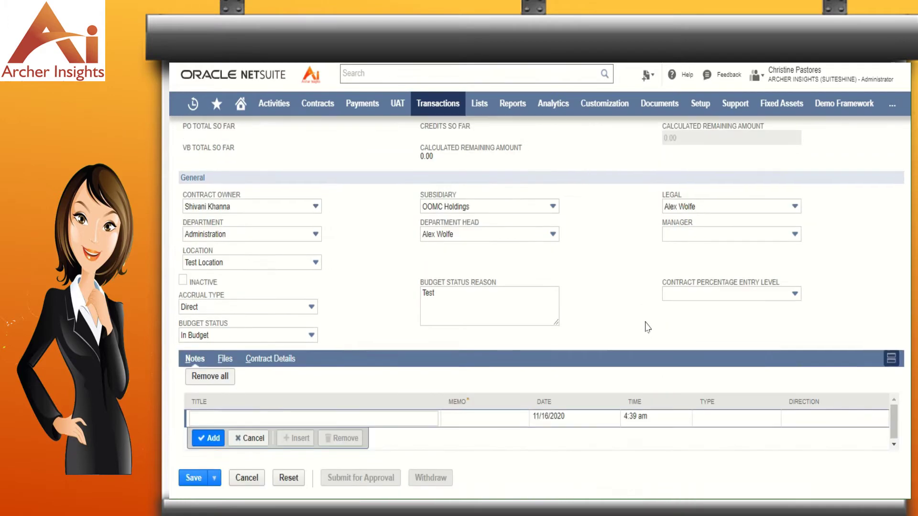
left_click(690, 298)
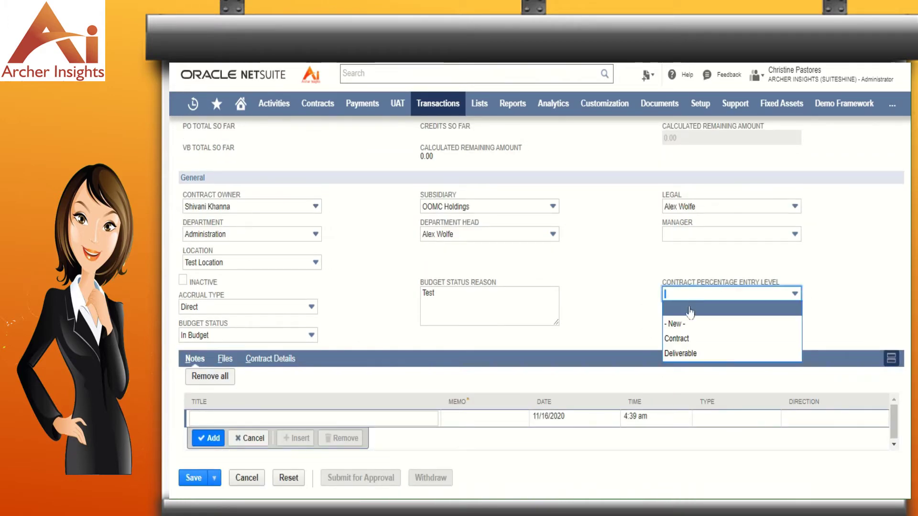
left_click(683, 336)
left_click(616, 300)
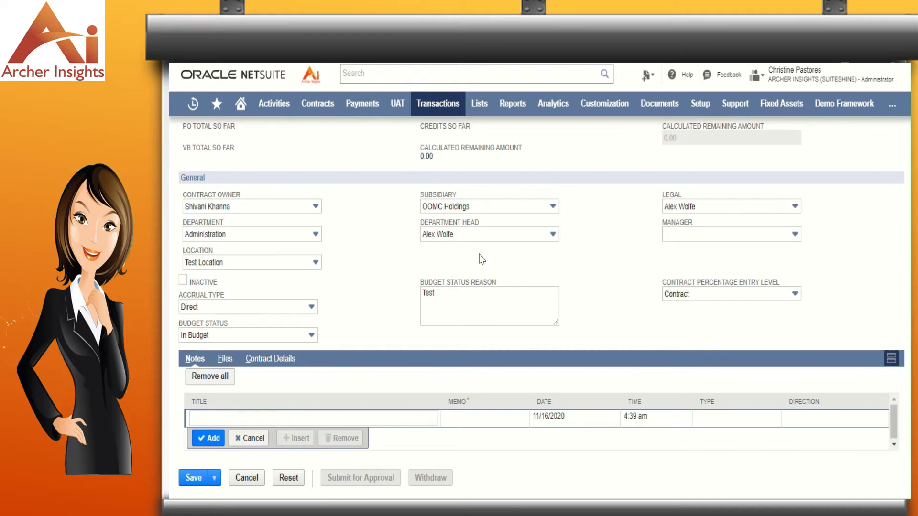
Step: Save contract 1234-12 so it shows in view mode with status Draft
left_click(188, 479)
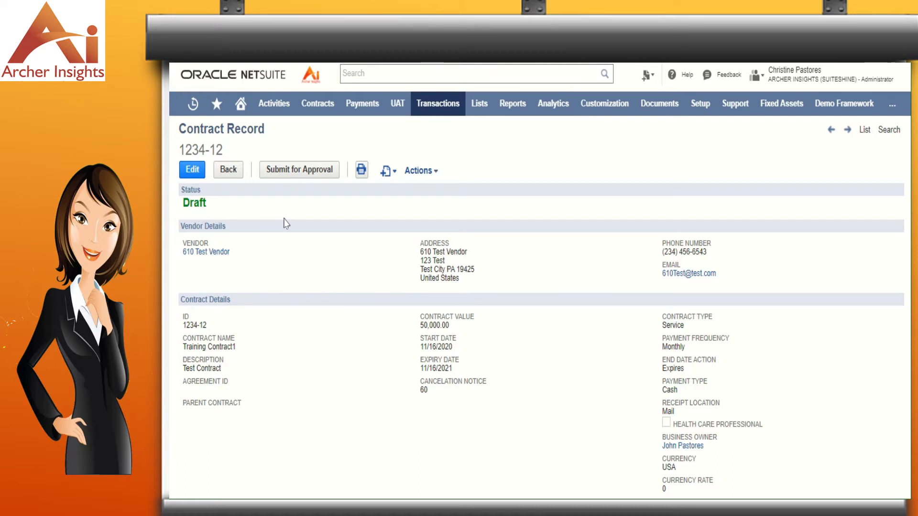
Step: Submit contract 1234-12 for approval, then check which new items can be attached
left_click(297, 175)
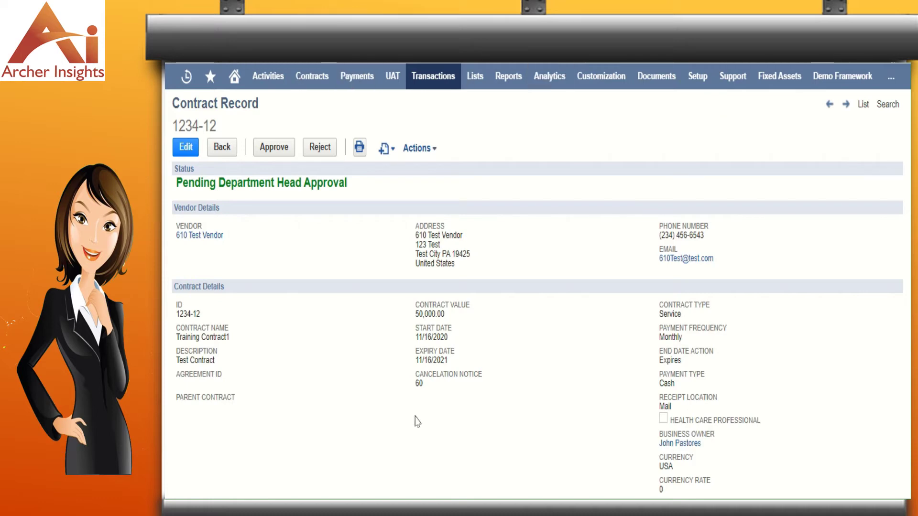
left_click(386, 148)
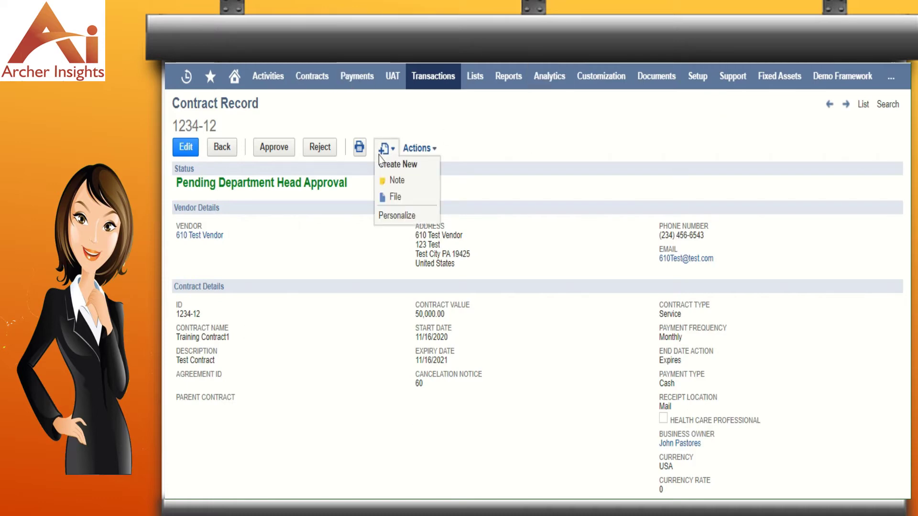
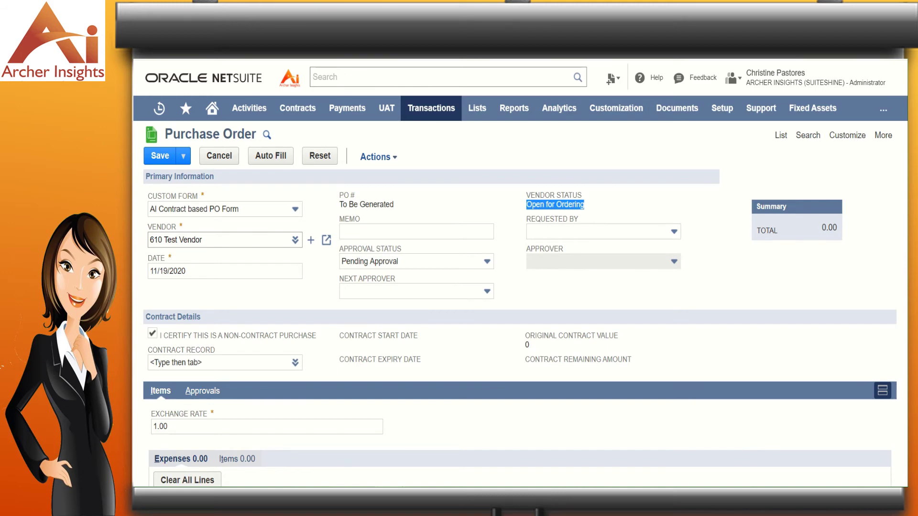
Step: Scroll down the new AI Contract based PO Form for 610 Test Vendor dated 11/19/2020
scroll(520, 304, "down", 2)
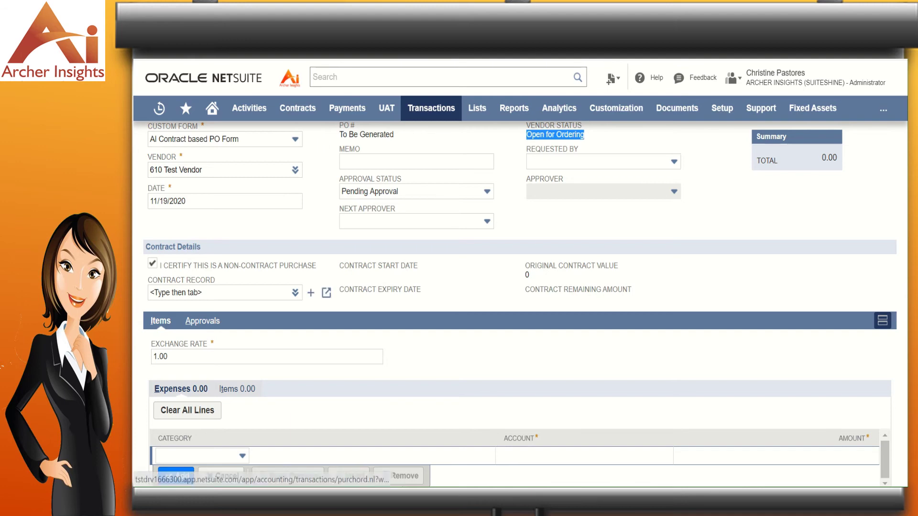
Step: Link the purchase order to CO000038 ABC Contract, showing 20,000.00 value and 20,000.00 remaining
left_click(220, 293)
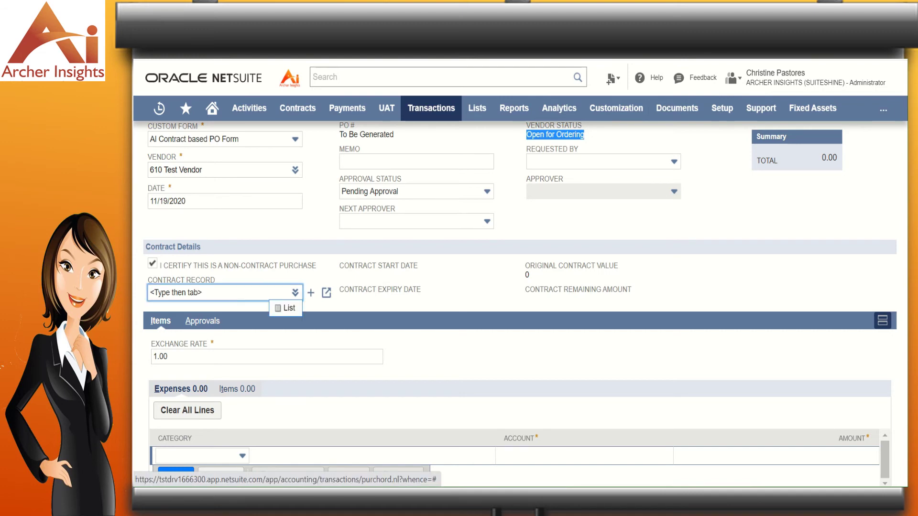
left_click(285, 308)
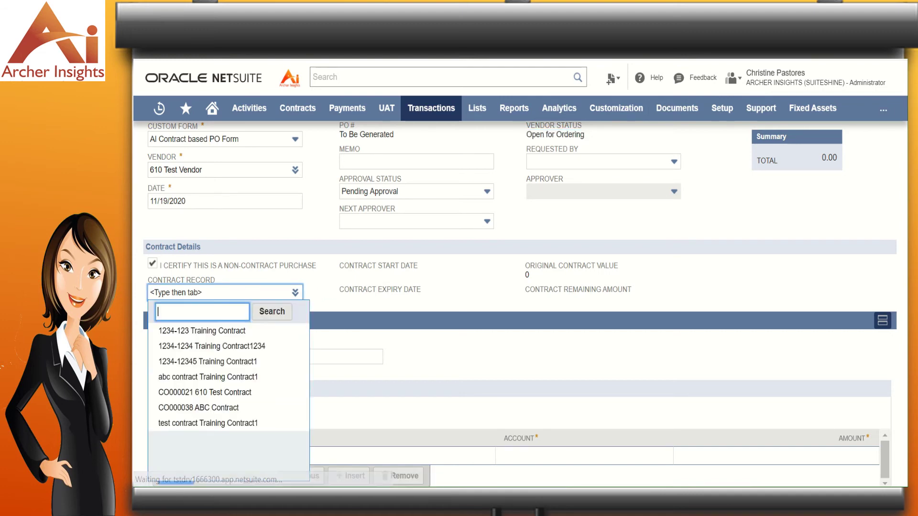
left_click(199, 408)
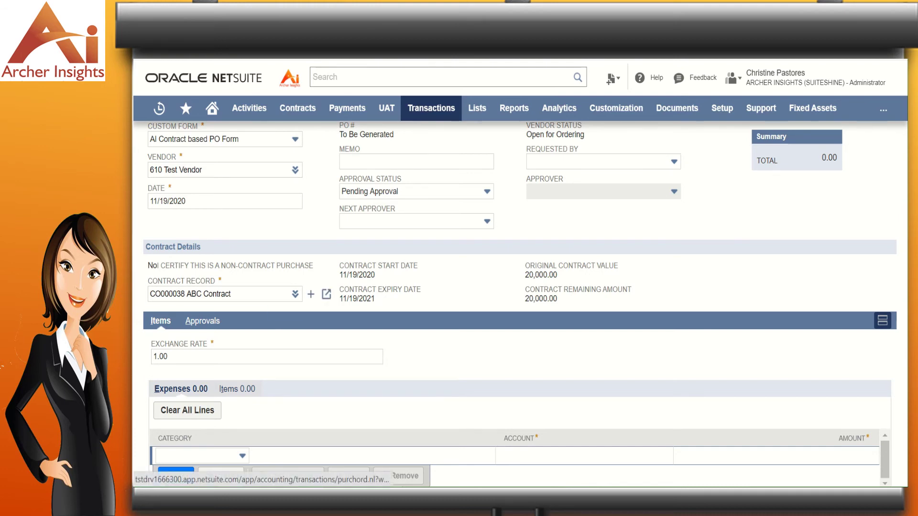
left_click(295, 294)
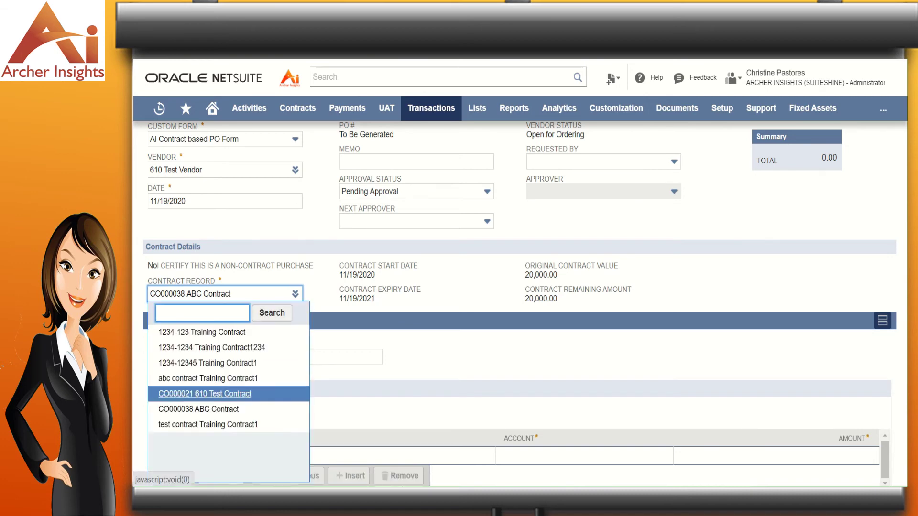
key("Escape")
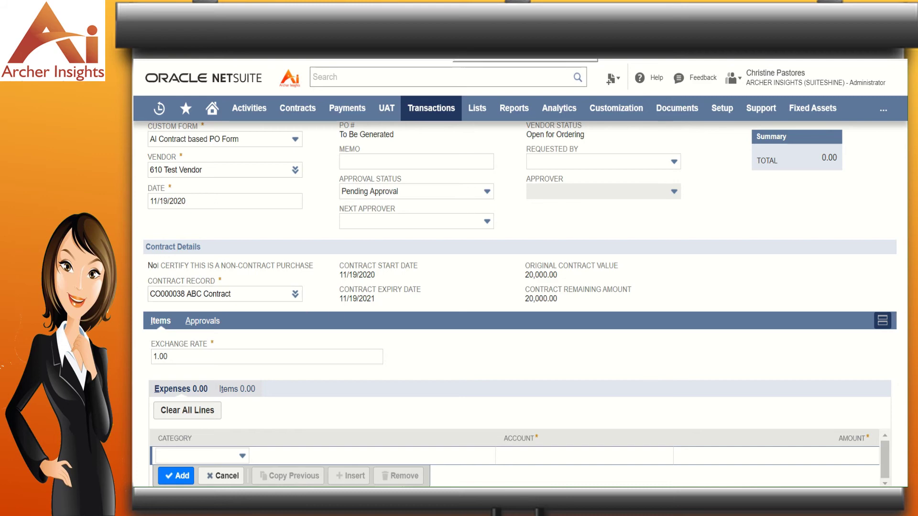
Step: Add a 30,000.00 Cellular Phone expense line and try saving the purchase order
scroll(520, 306, "down", 1)
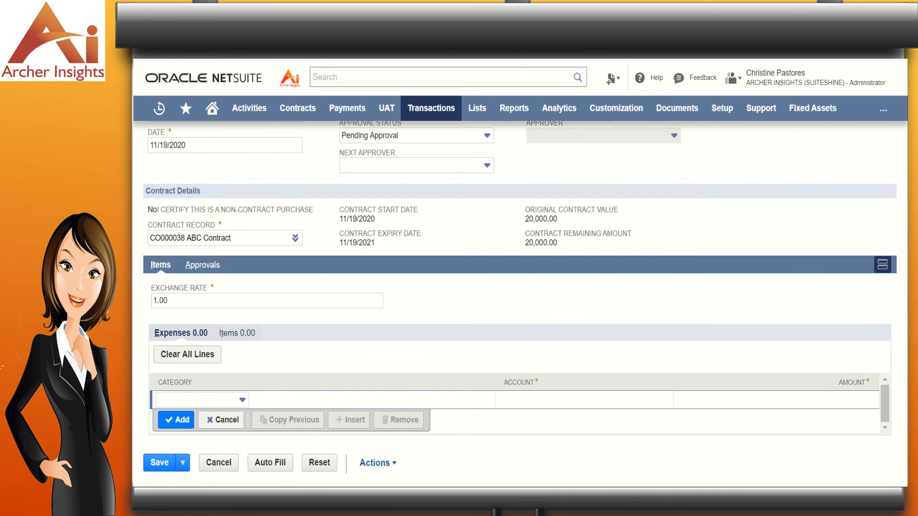
left_click(242, 400)
left_click(180, 429)
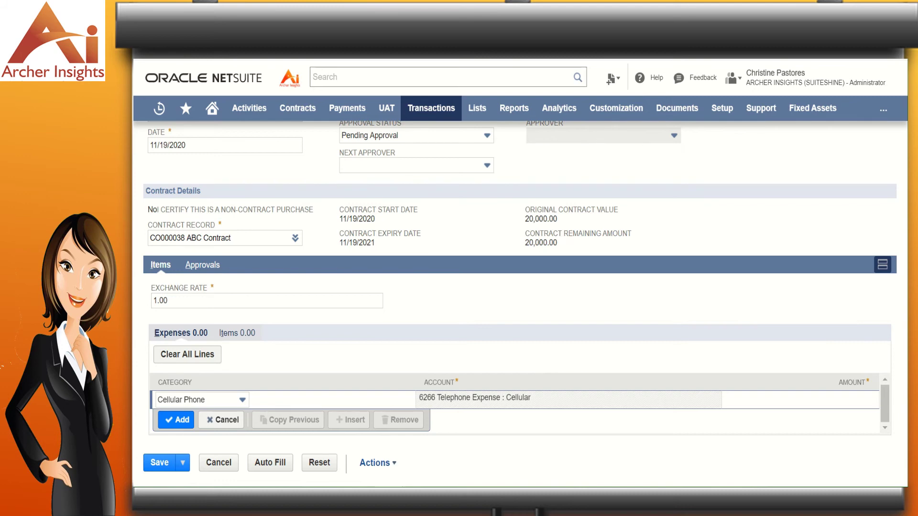
left_click(746, 400)
type("30,000")
key("Tab")
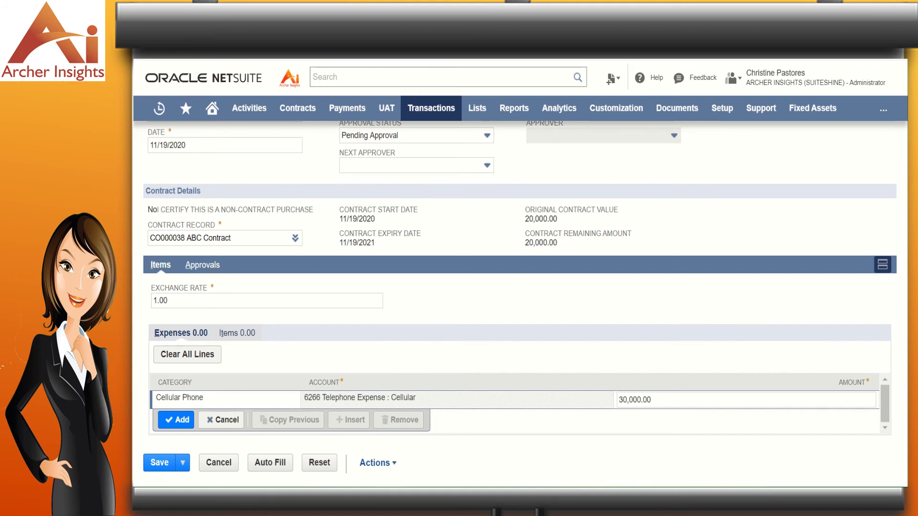
key("Return")
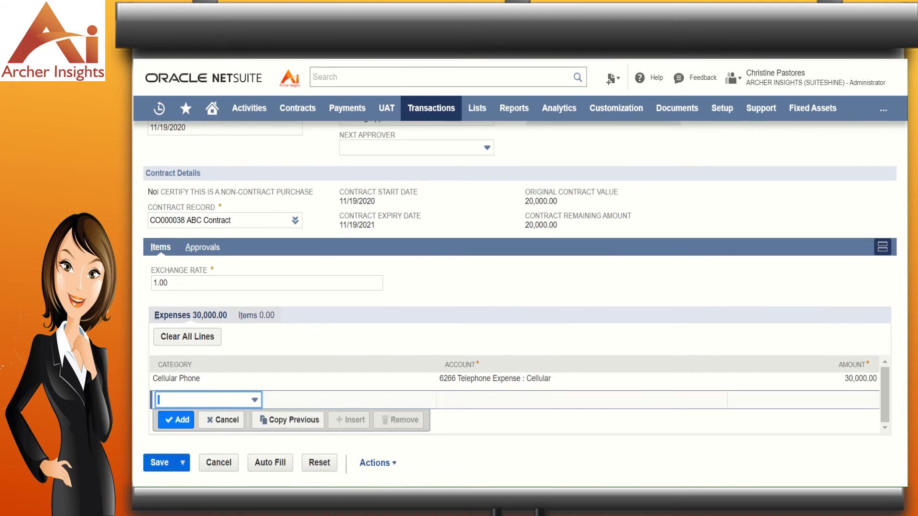
key("alt+s")
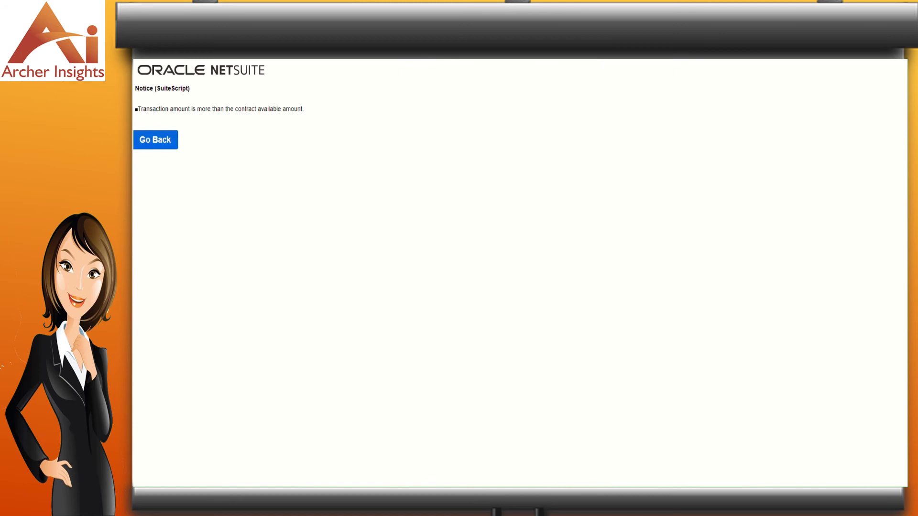
Step: Reduce the expense line to 15,000.00 and save purchase order PO00001399
left_click(156, 140)
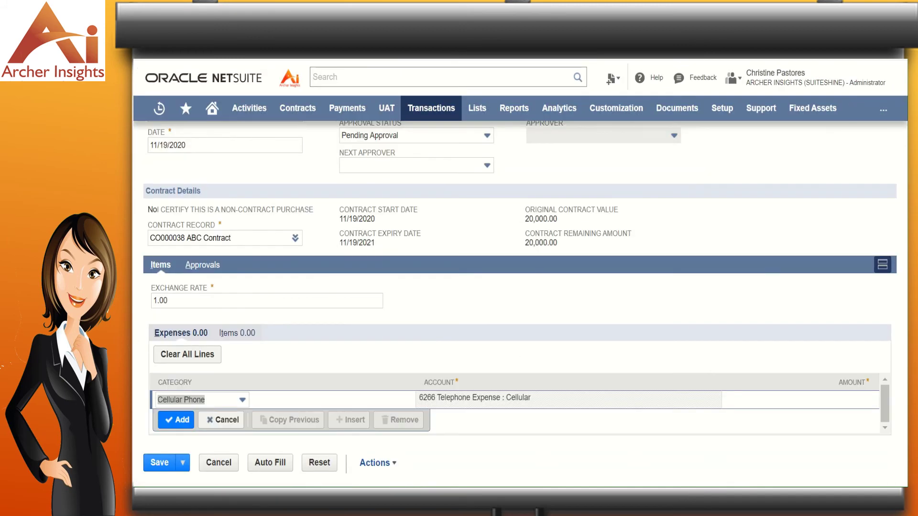
left_click(746, 399)
type("15000")
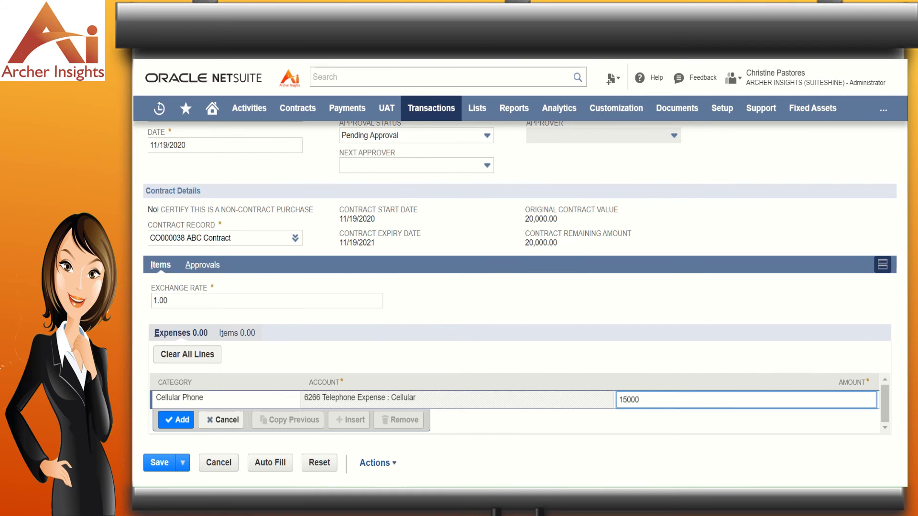
key("Return")
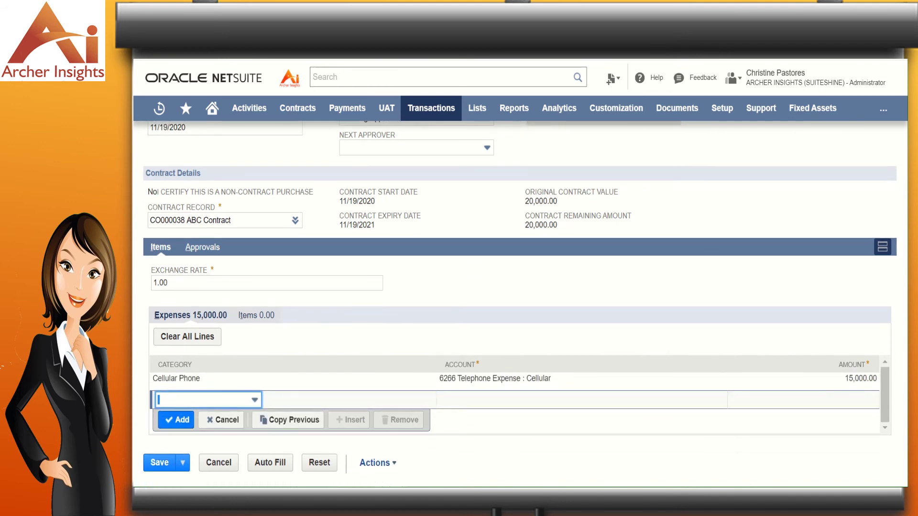
left_click(160, 462)
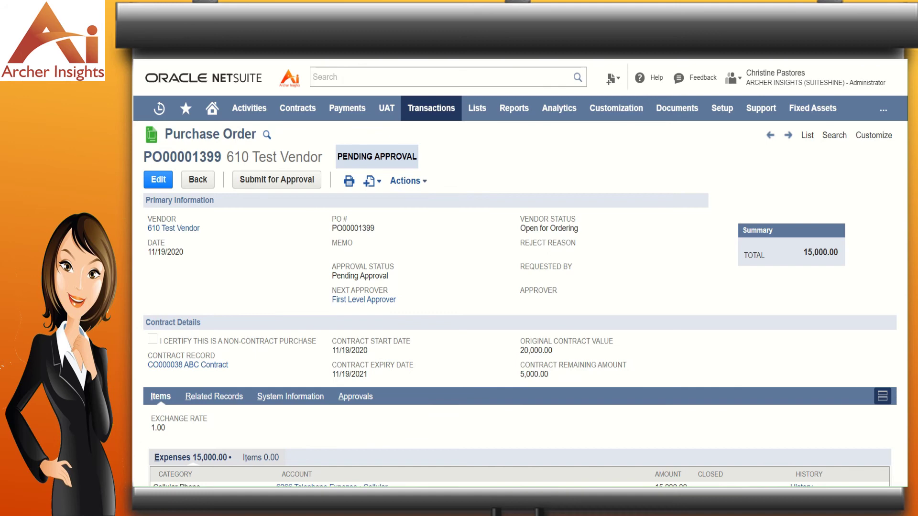
Step: Review CO000038's contract value, 15000.00 usage and 5,000.00 remaining on the contract record
left_click_drag(520, 337, 548, 376)
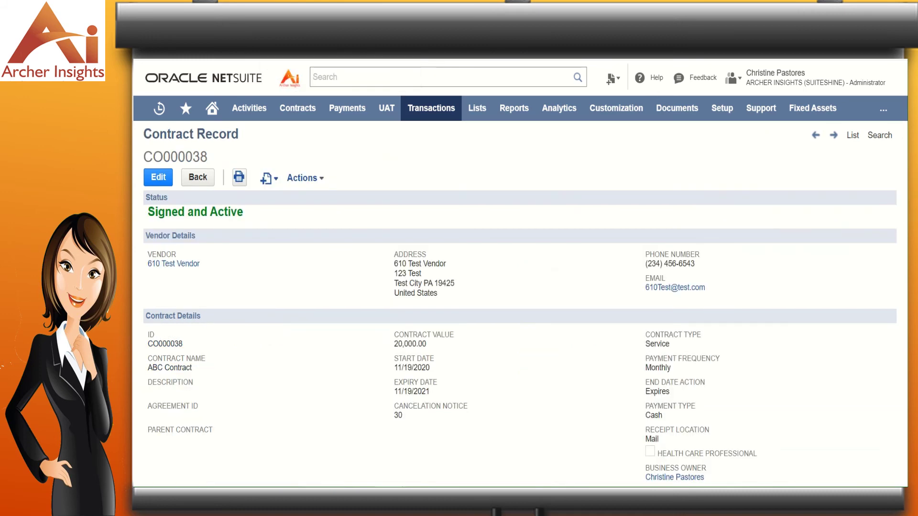
scroll(520, 301, "down", 10)
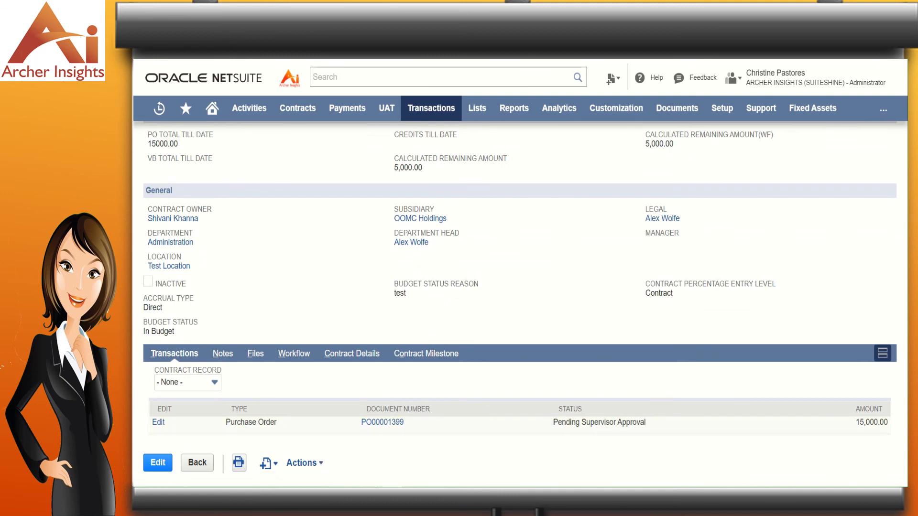
scroll(520, 305, "up", 6)
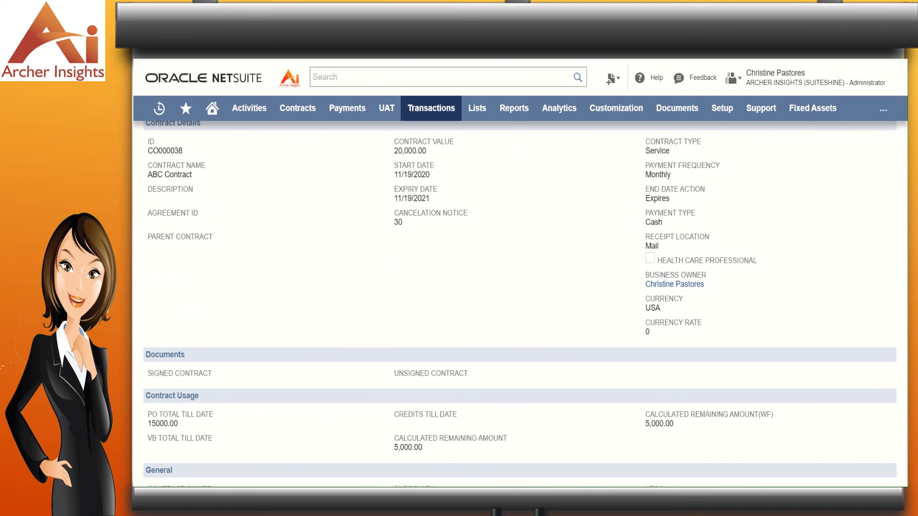
scroll(520, 306, "down", 6)
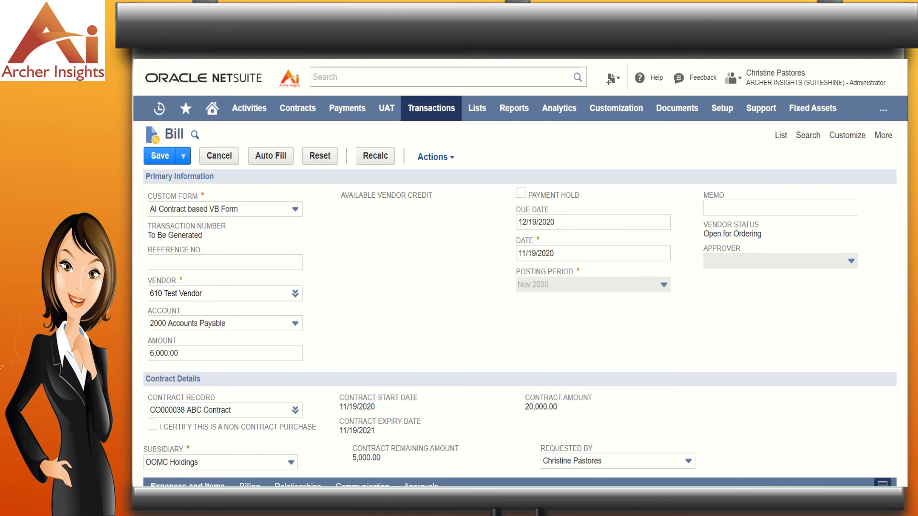
Step: Check the bill's CO000038 contract and 5,000.00 remaining, then save the 6,000.00 ACC00005 bill
left_click(225, 294)
scroll(520, 304, "down", 2)
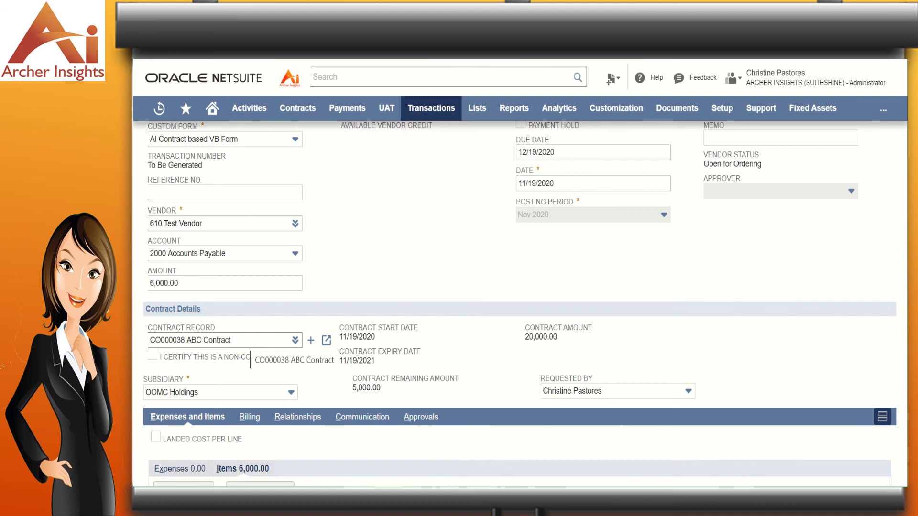
left_click(215, 340)
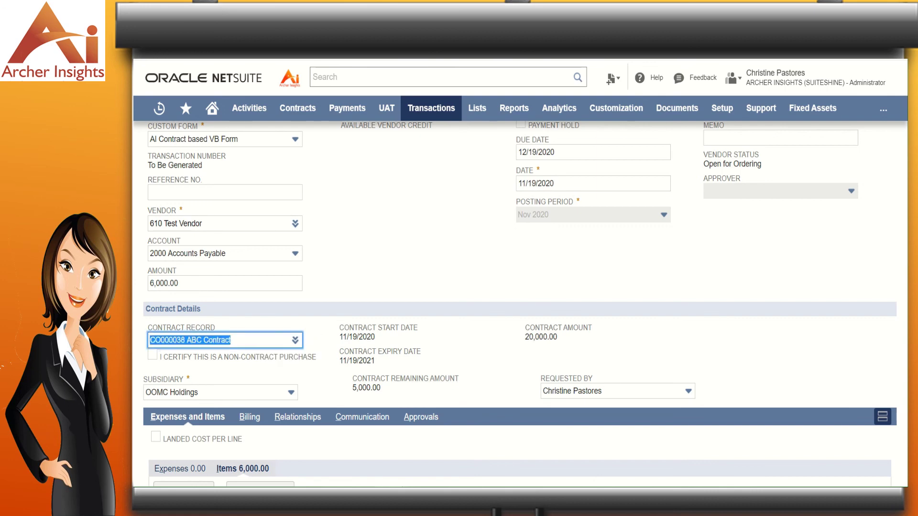
left_click_drag(381, 387, 353, 388)
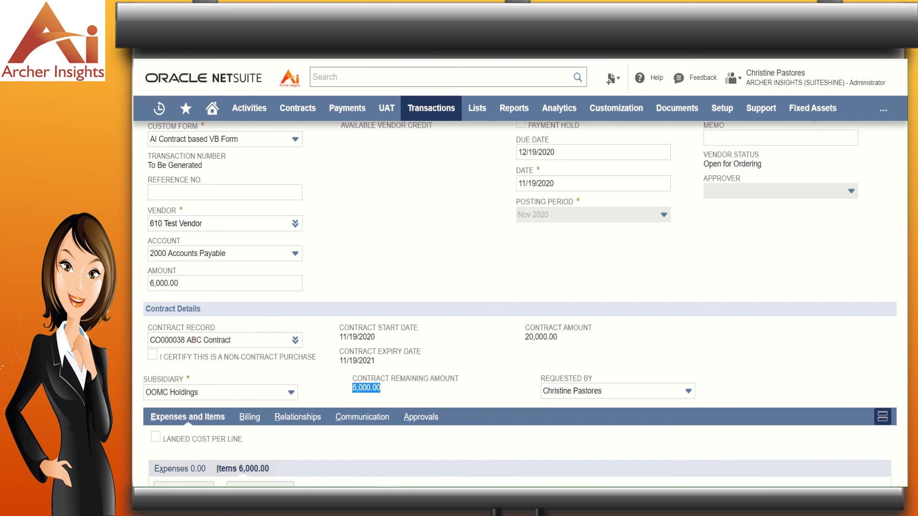
scroll(520, 335, "down", 5)
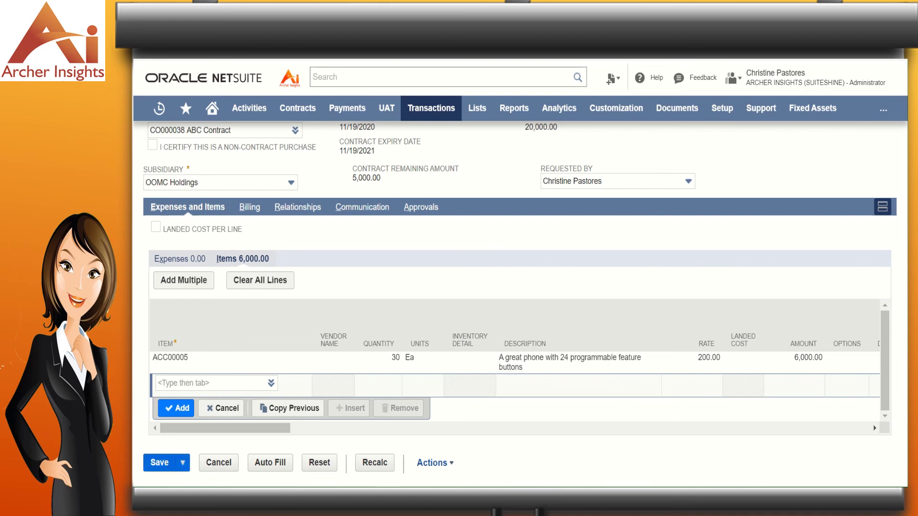
left_click(159, 462)
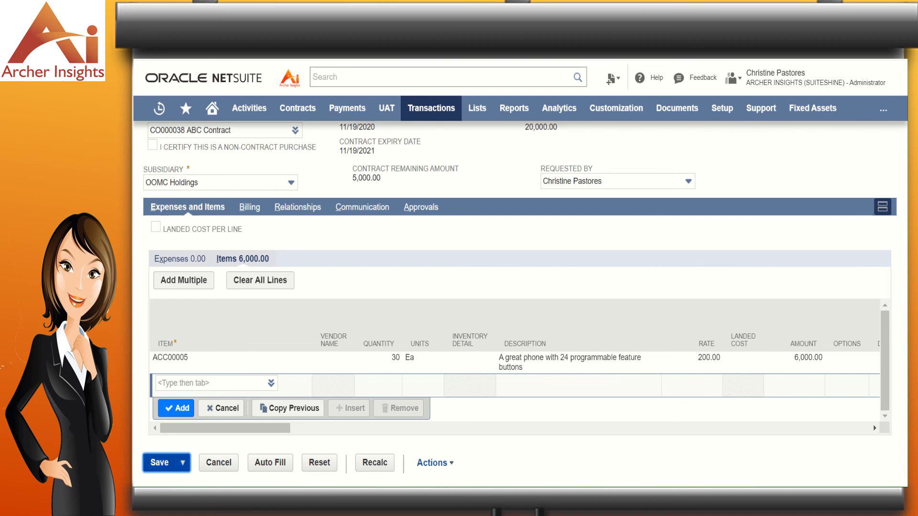